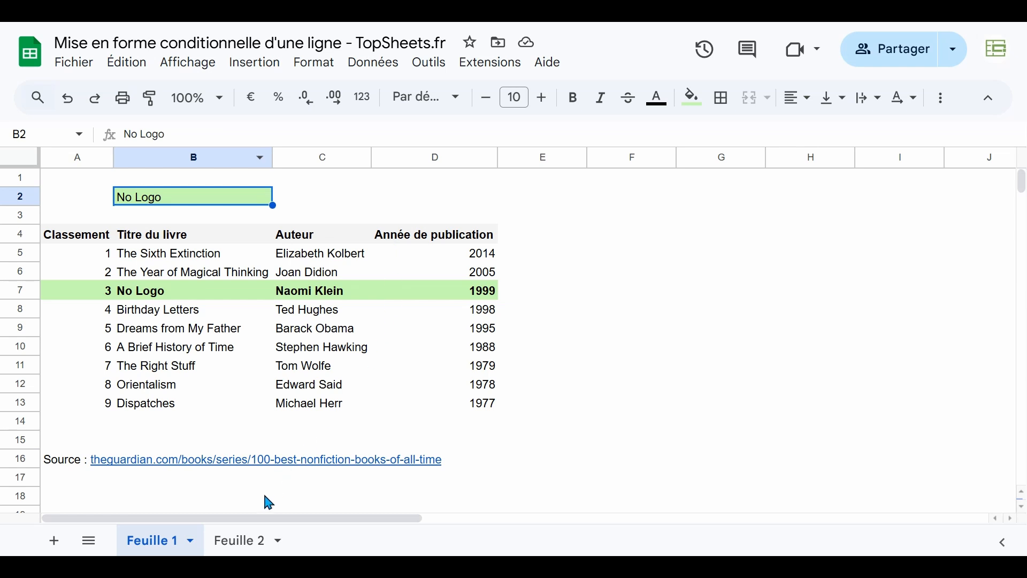
Try the author dropdown in B2 on Feuille 2 by choosing Naomi Klein and Stephen Hawking
click(246, 542)
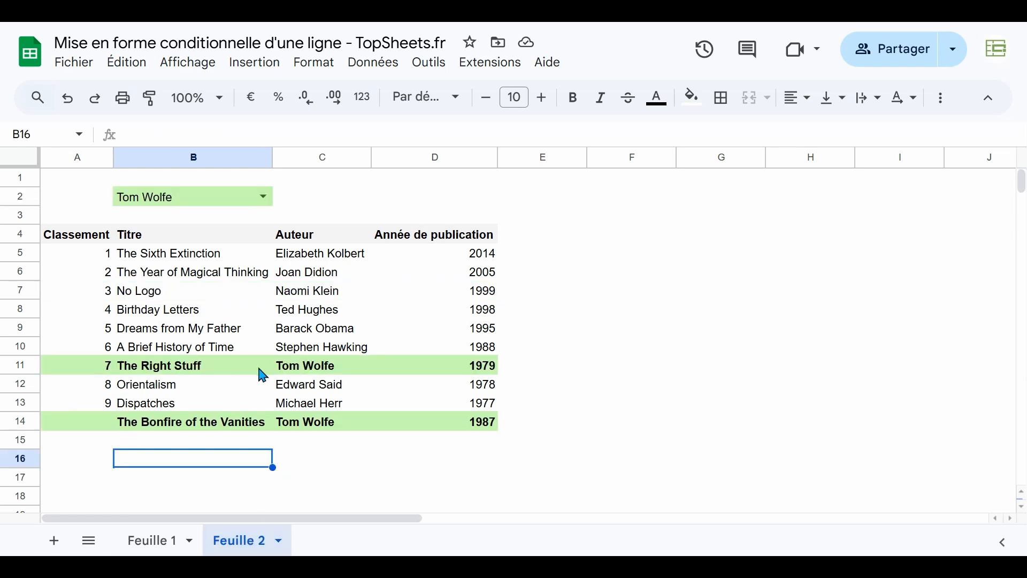
click(191, 204)
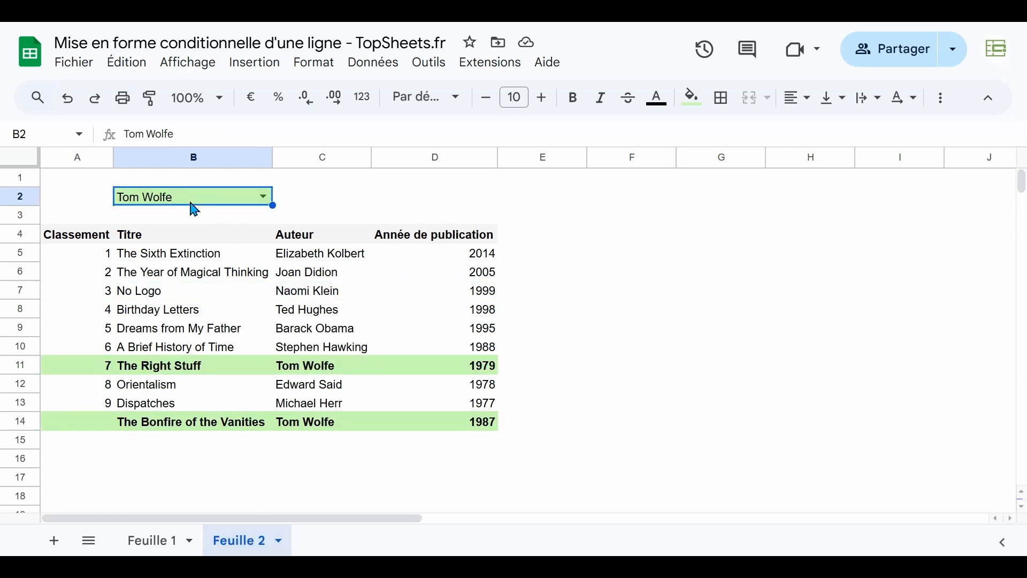
click(264, 197)
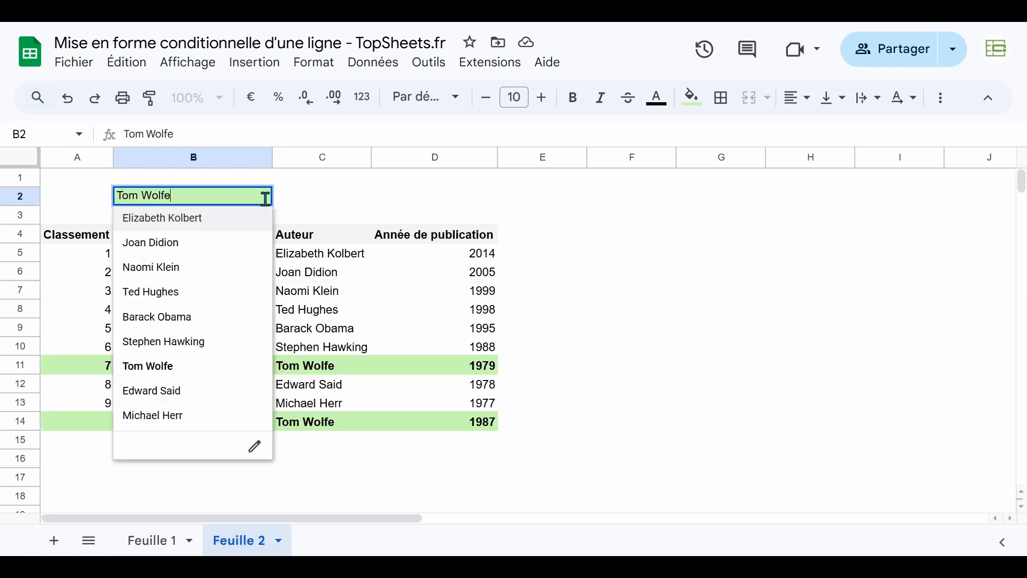
click(203, 267)
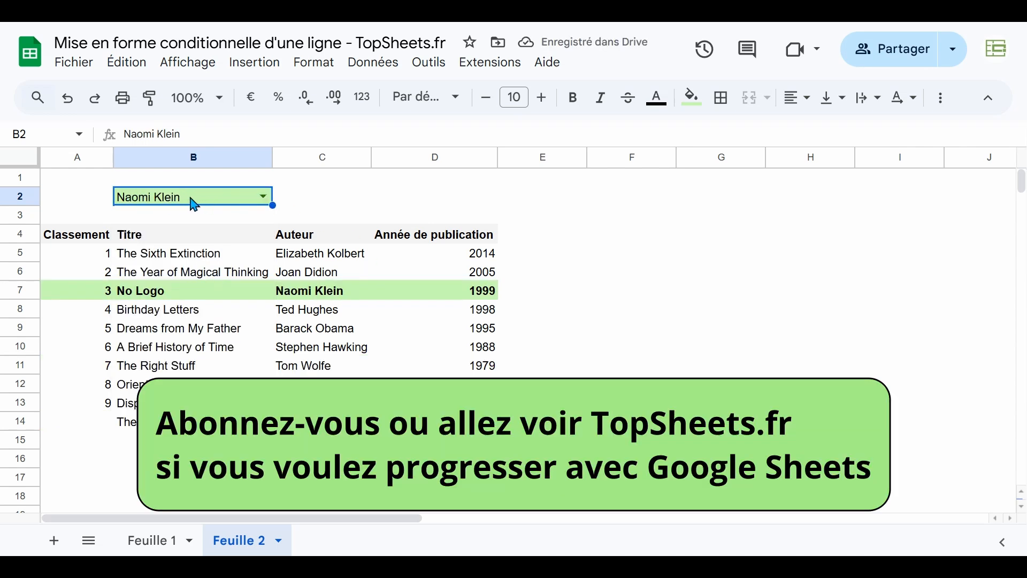
click(263, 197)
click(182, 347)
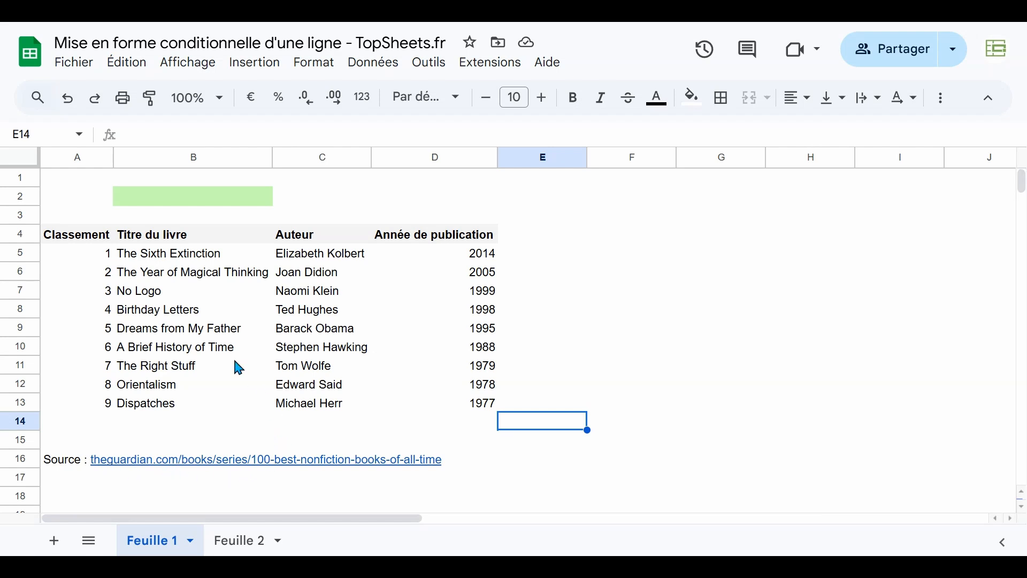
Enter the book title No Logo in cell B2 on Feuille 1
click(159, 201)
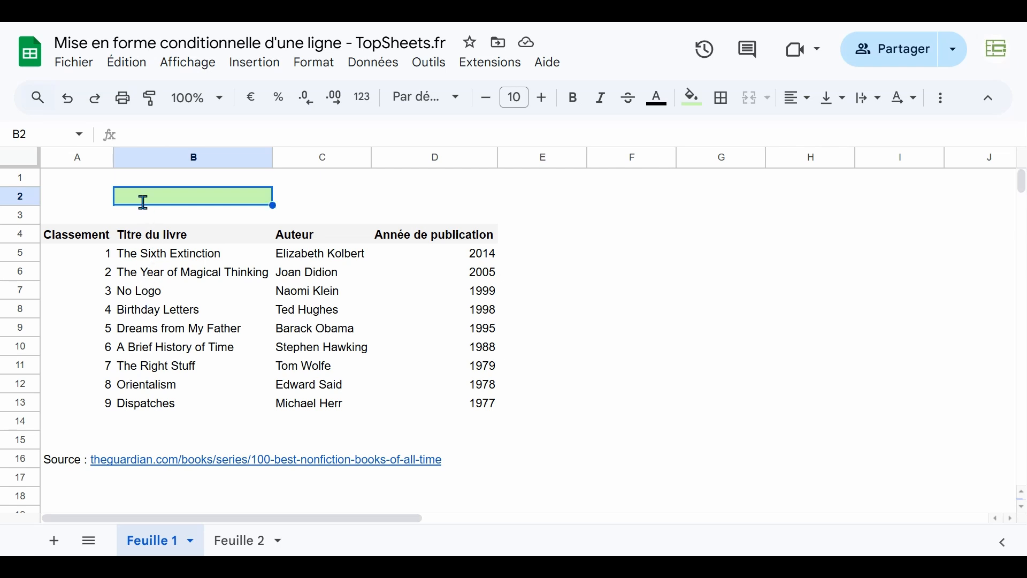
text(No Logo)
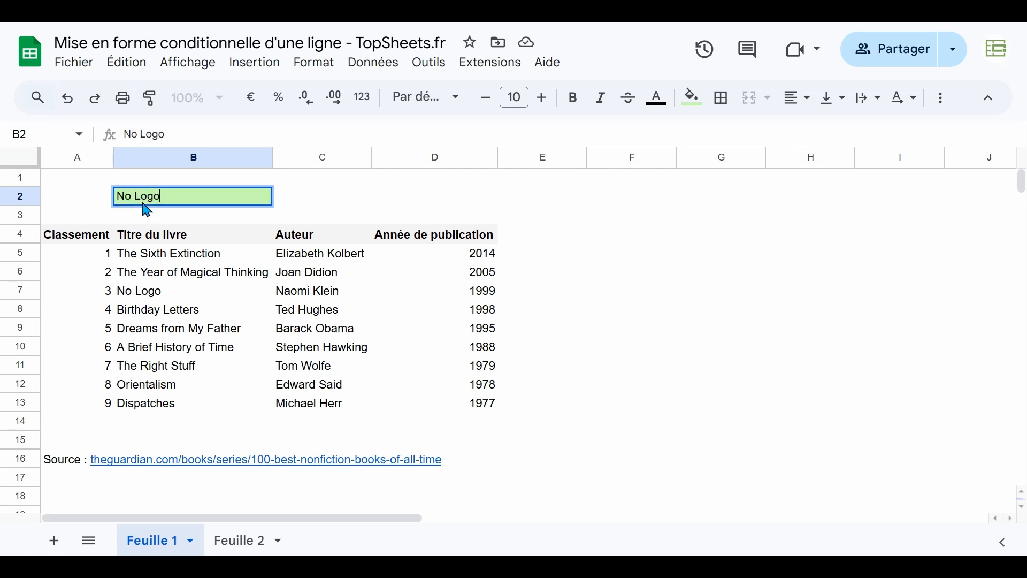
key(Return)
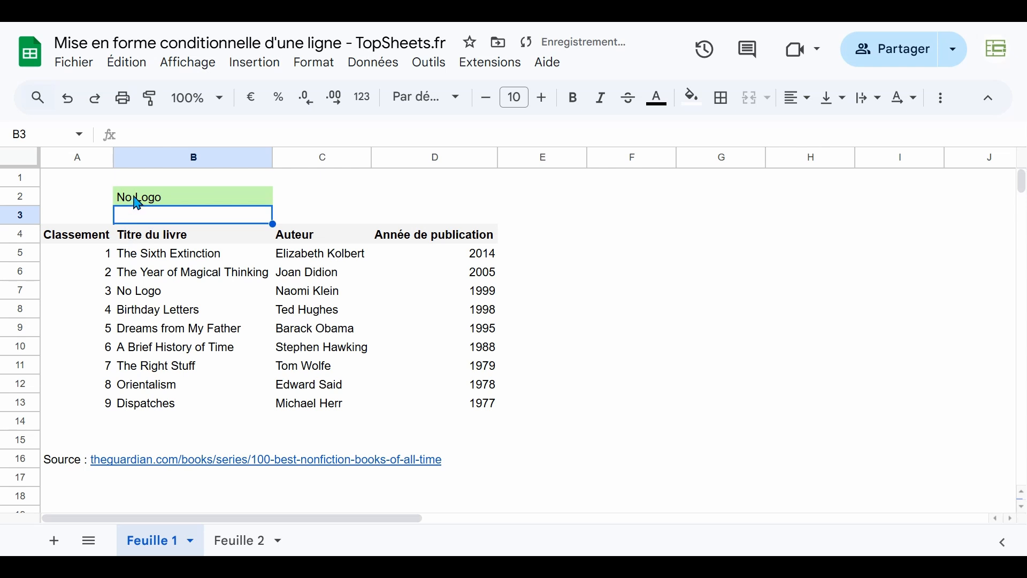
Compare the title in B2 with the one in B7 and examine the row range A7:D7
click(143, 201)
click(154, 295)
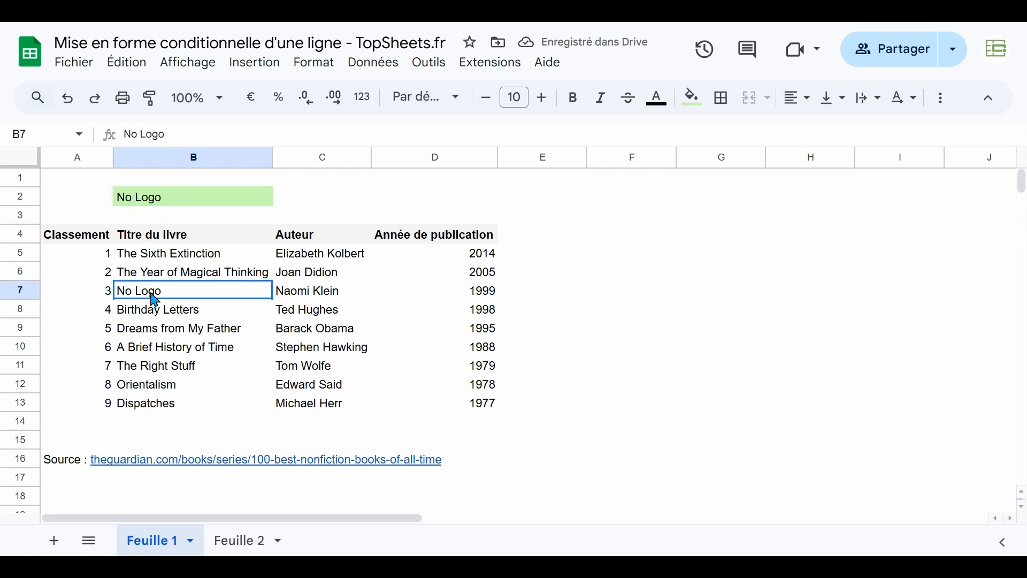
click(92, 301)
drag(92, 300, 463, 305)
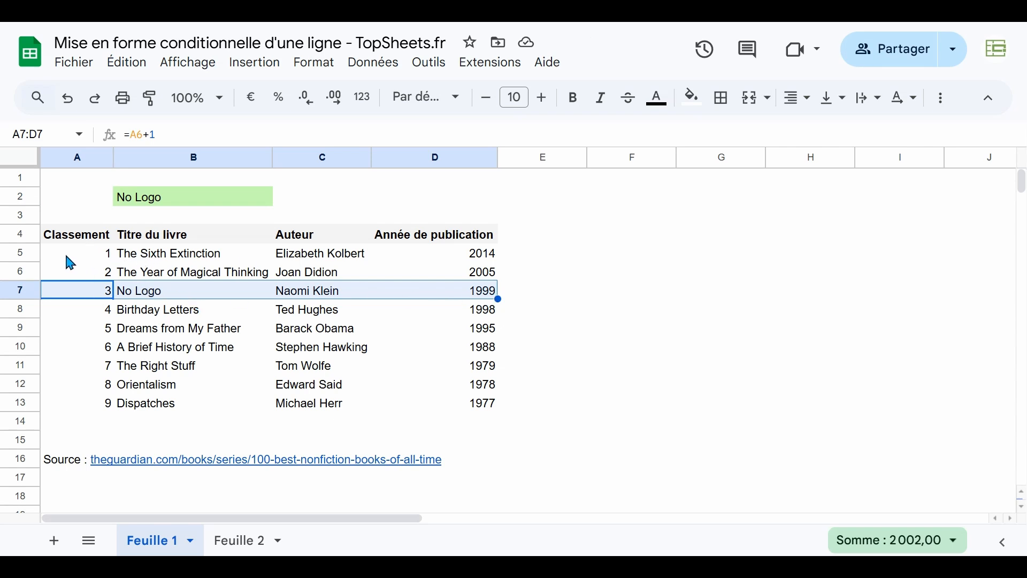
text(e)
key(Escape)
Start a new conditional formatting rule for the book table's data range A5:D13
drag(61, 253, 477, 410)
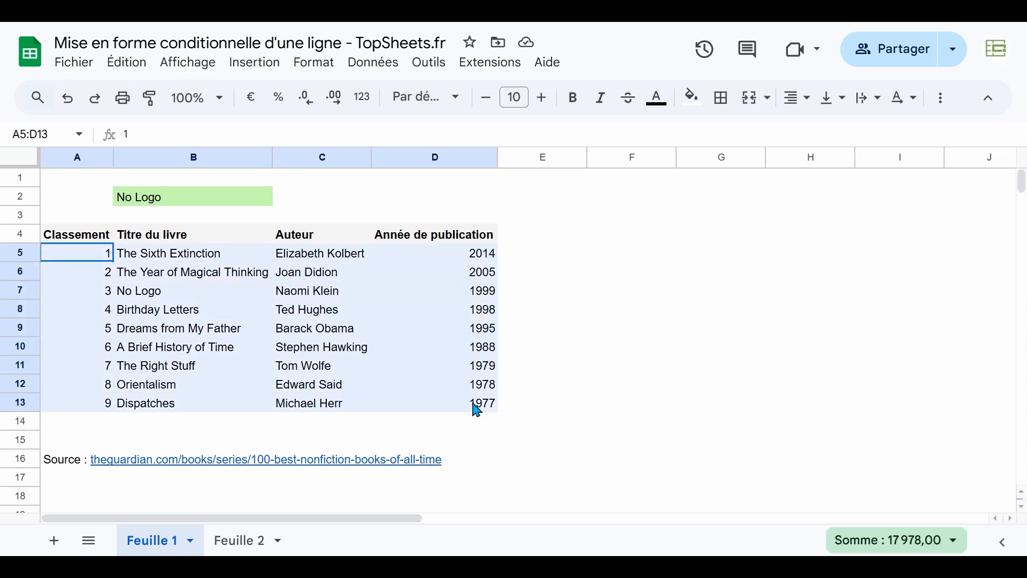
click(326, 68)
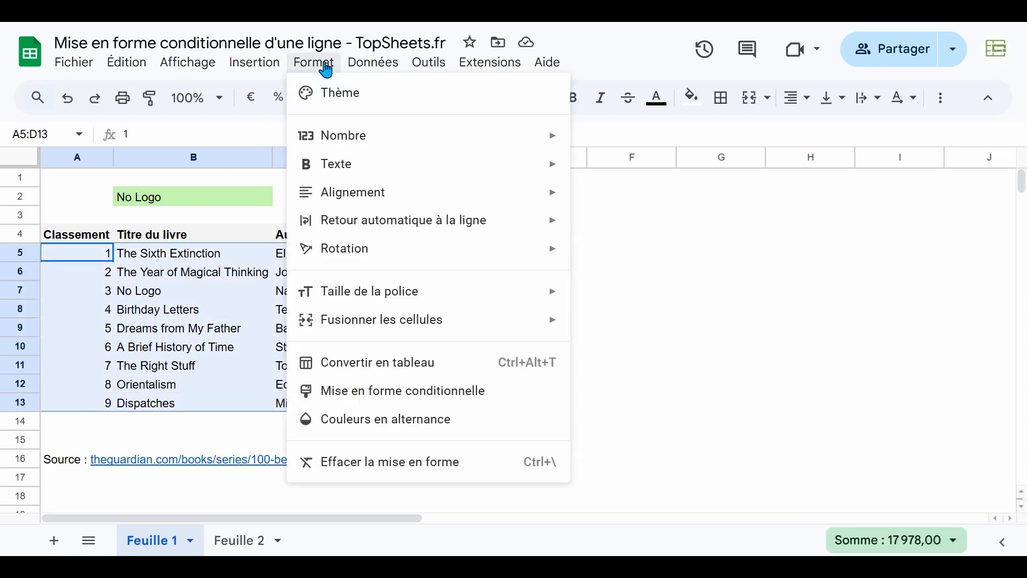
click(368, 397)
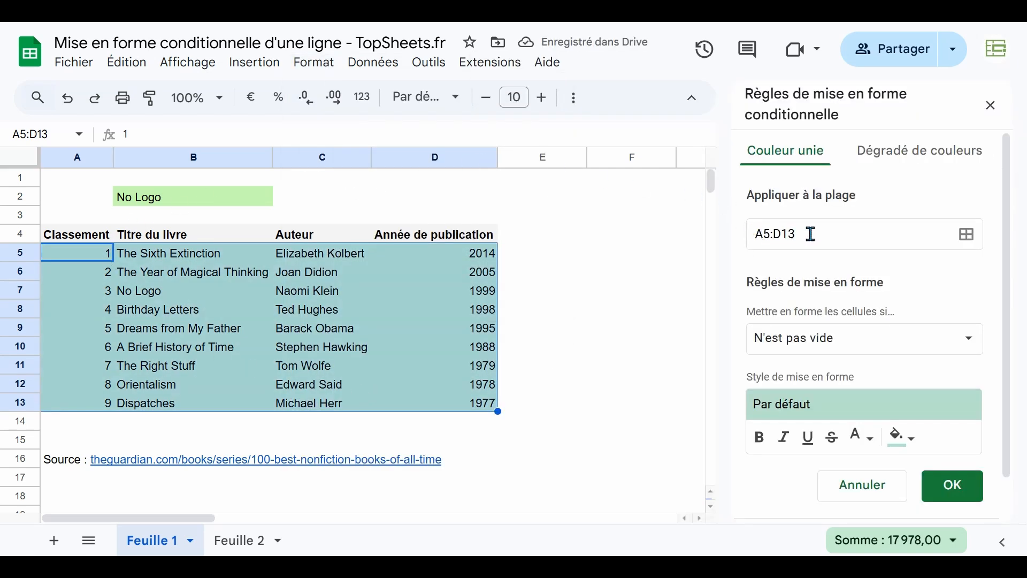
click(967, 236)
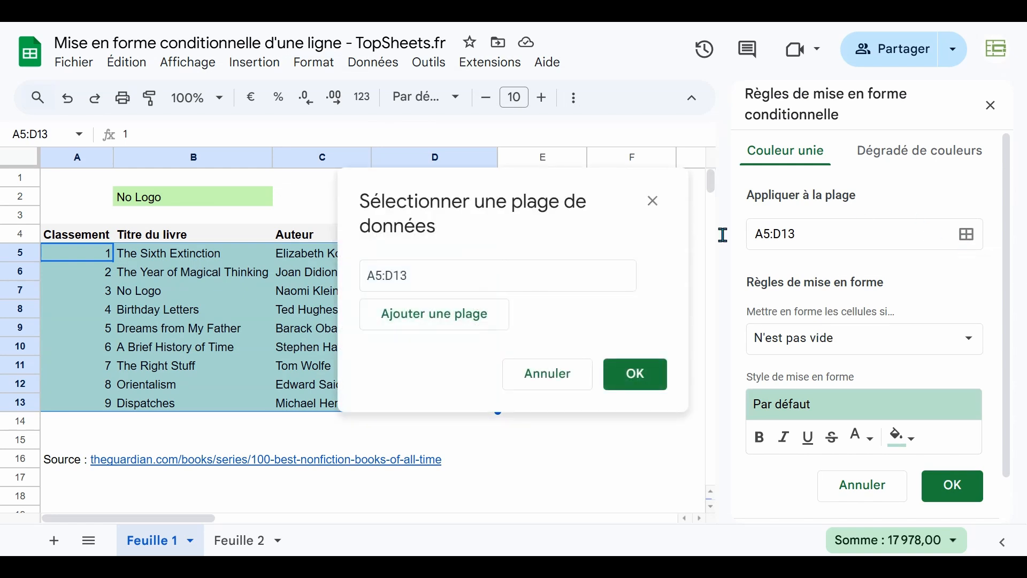
click(630, 384)
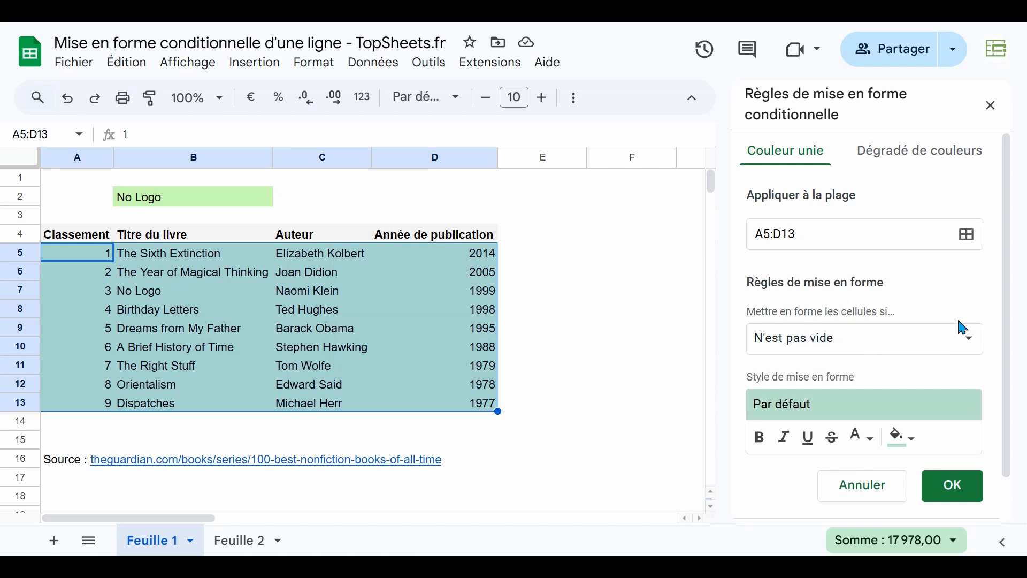
Set the rule's condition to a custom formula (La formule personnalisée est) with =$B5=$B$2
click(971, 340)
scroll(856, 402, down, 6)
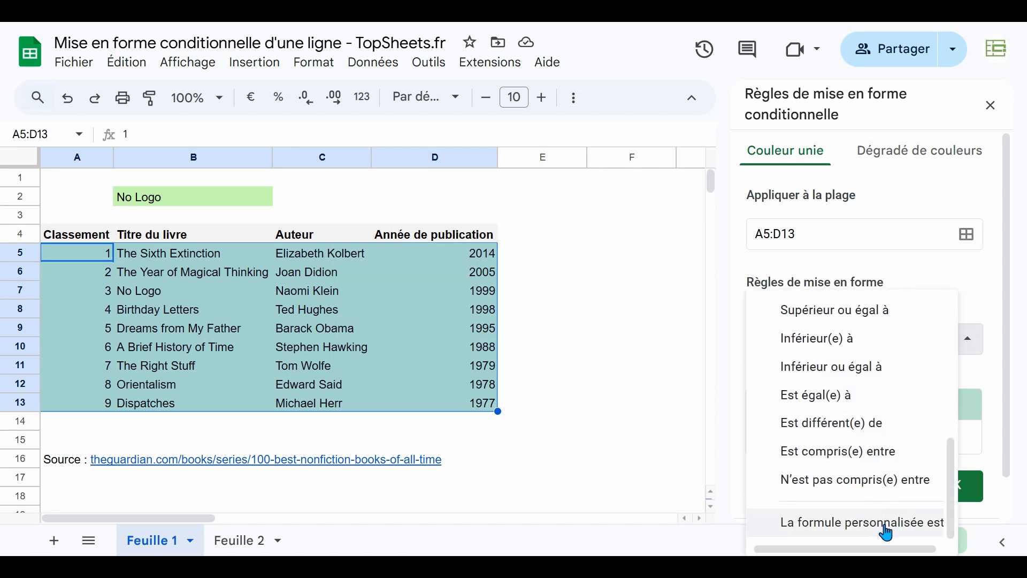
click(887, 532)
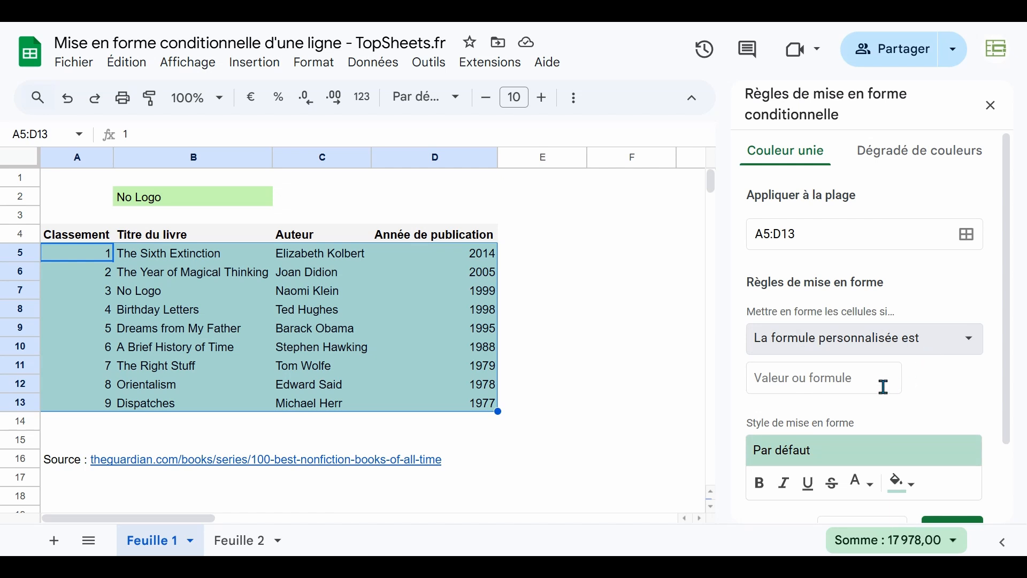
click(827, 379)
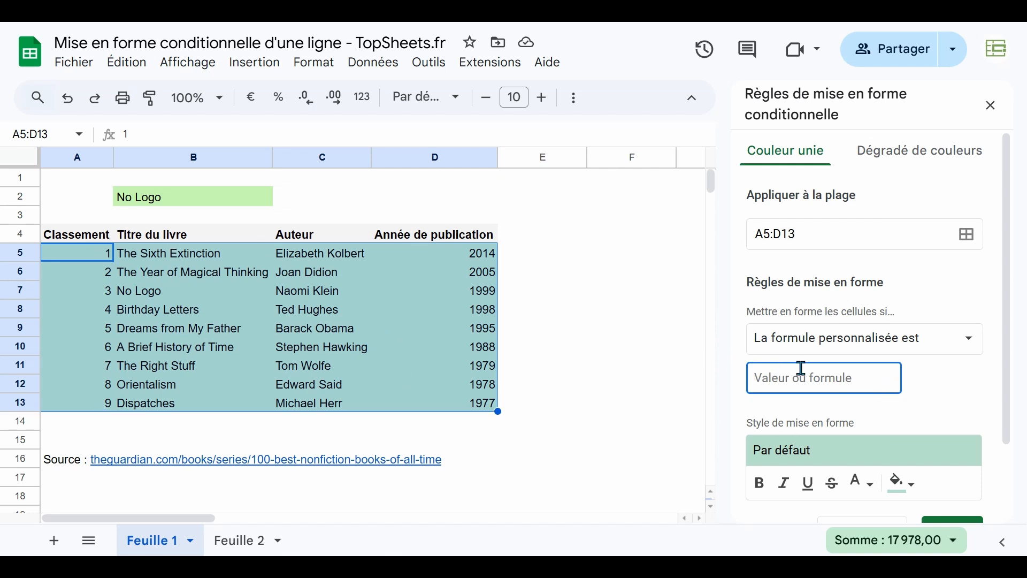
text(=)
text(B5=B)
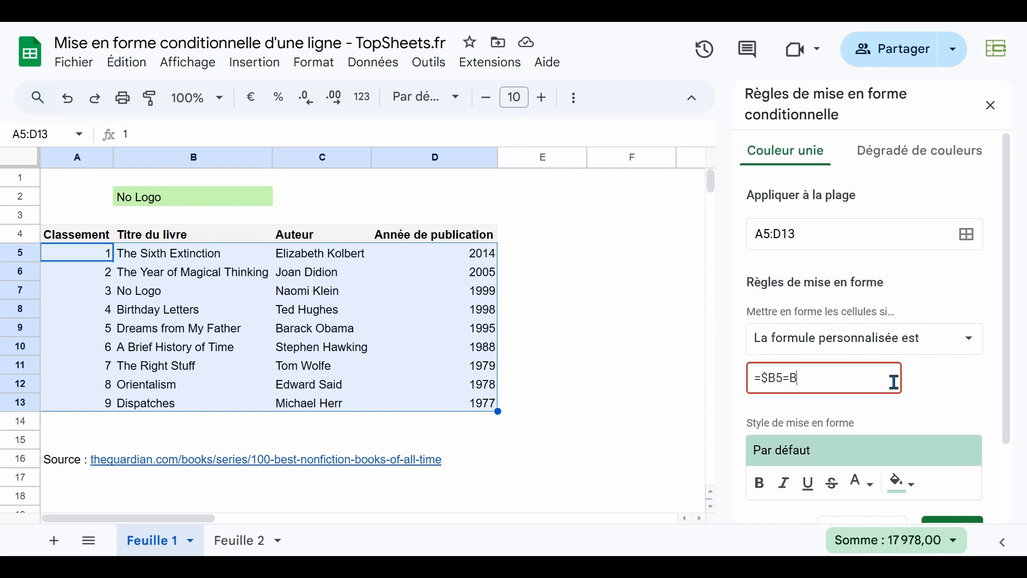
key(BackSpace)
text($B$2)
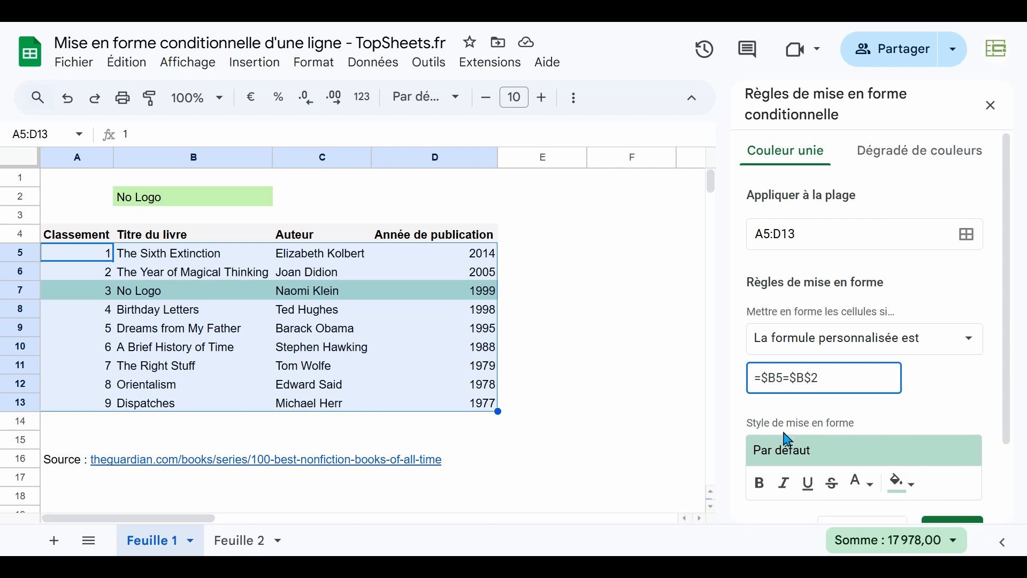
Format the matching rows with the custom light green fill and bold text
click(911, 489)
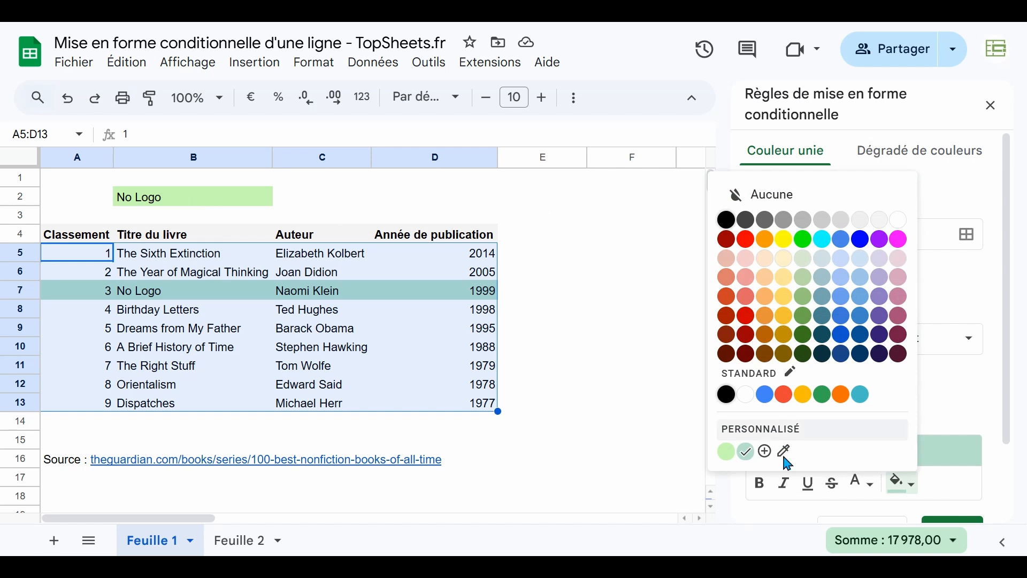
click(746, 452)
click(903, 486)
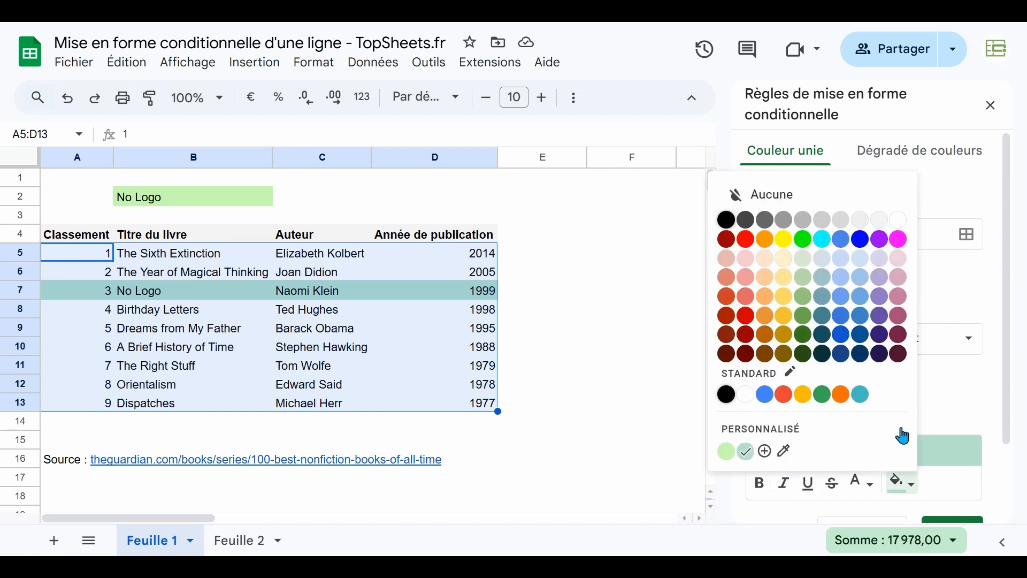
click(728, 453)
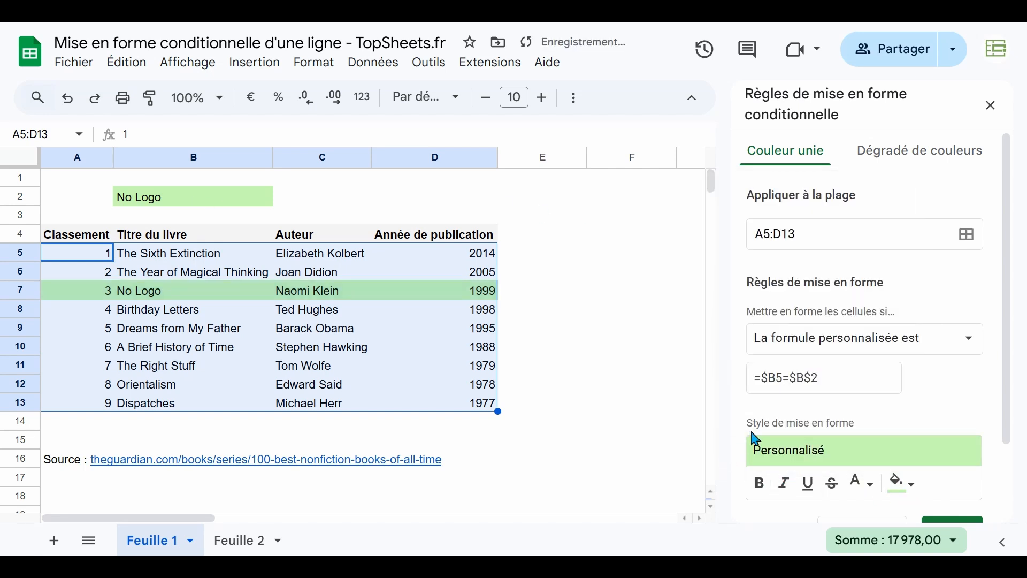
click(762, 488)
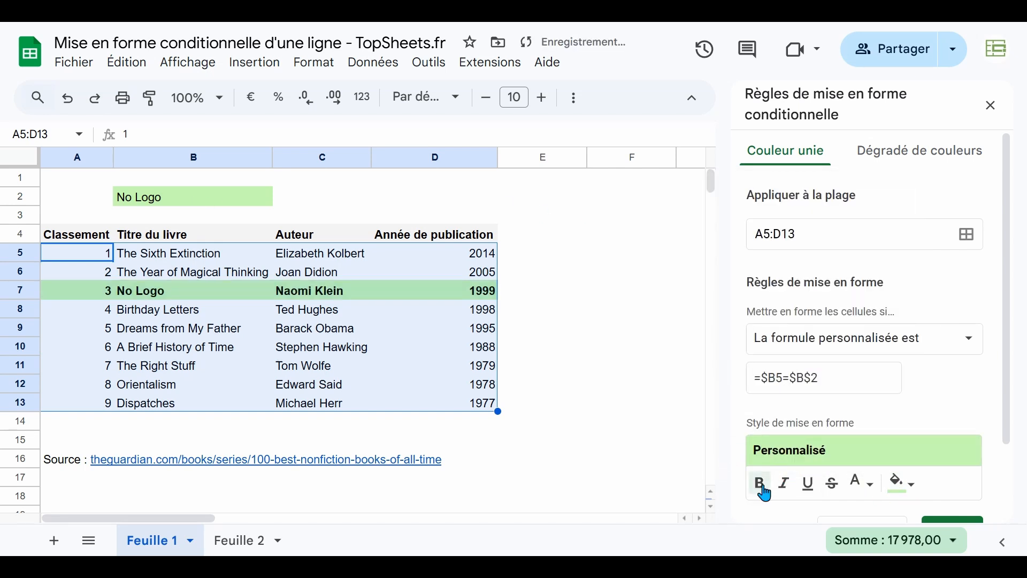
Test the row highlighting by replacing the title in B2 with Orientalism
click(555, 291)
click(164, 301)
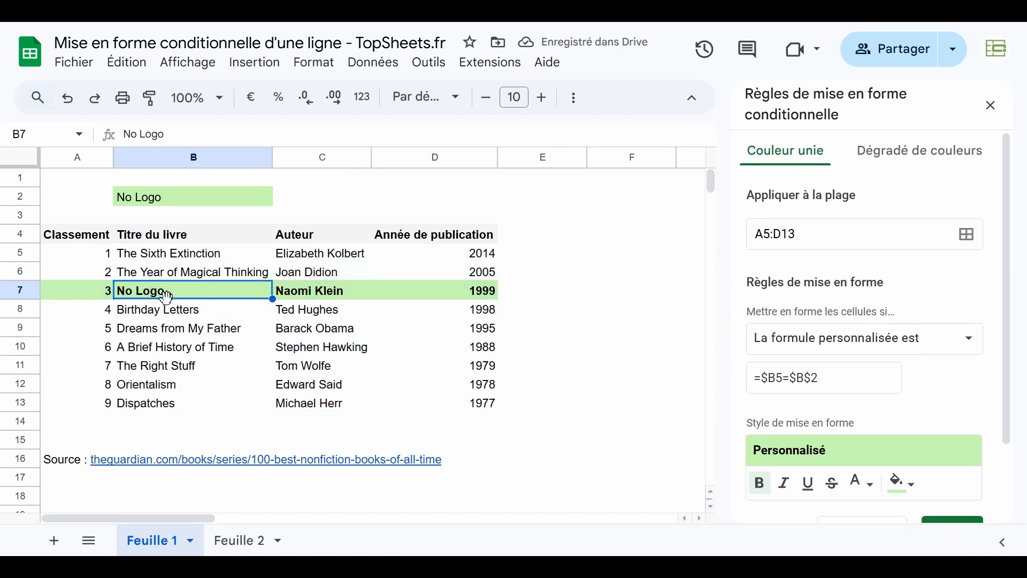
click(177, 203)
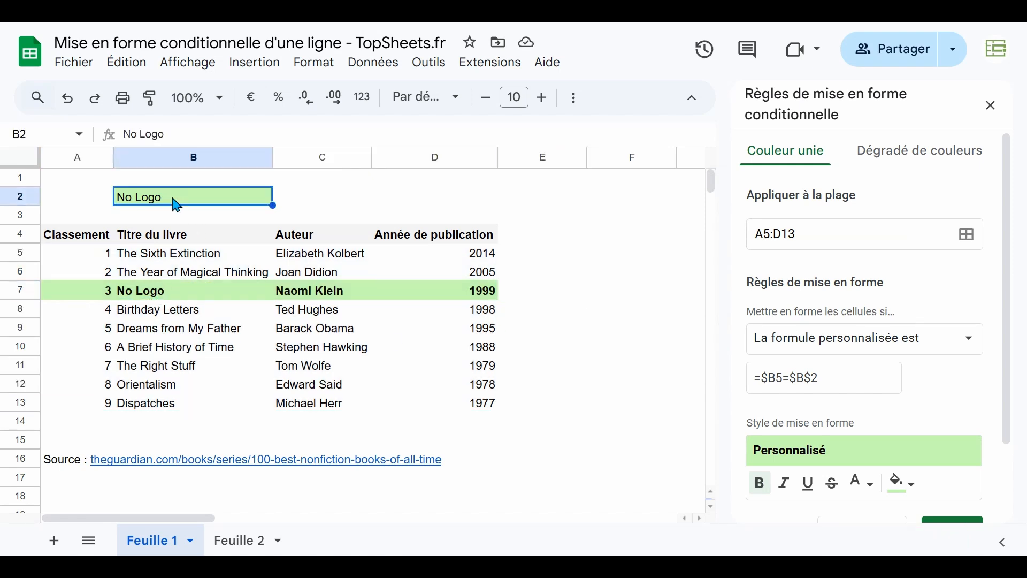
text(Orientalism)
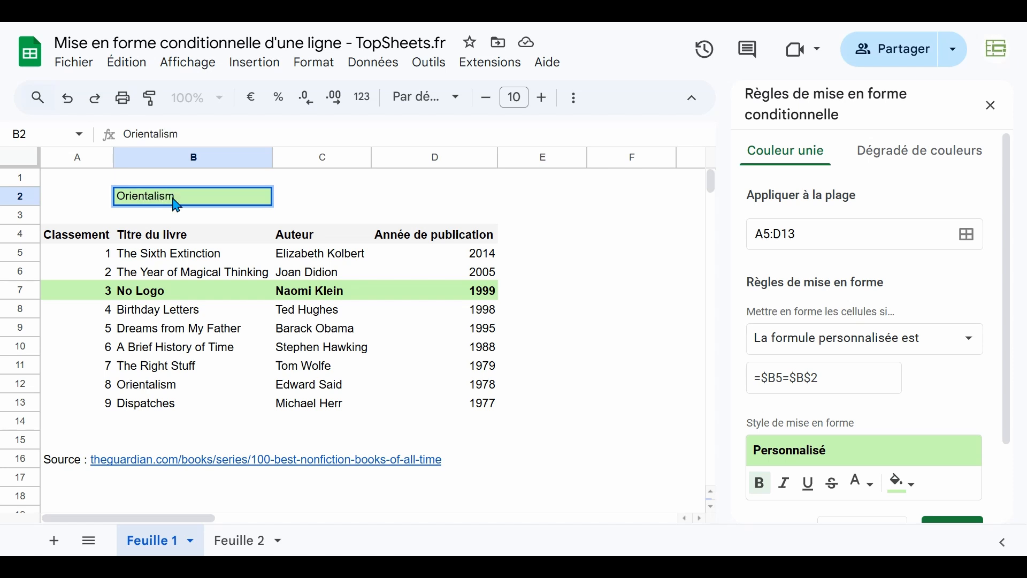
key(Return)
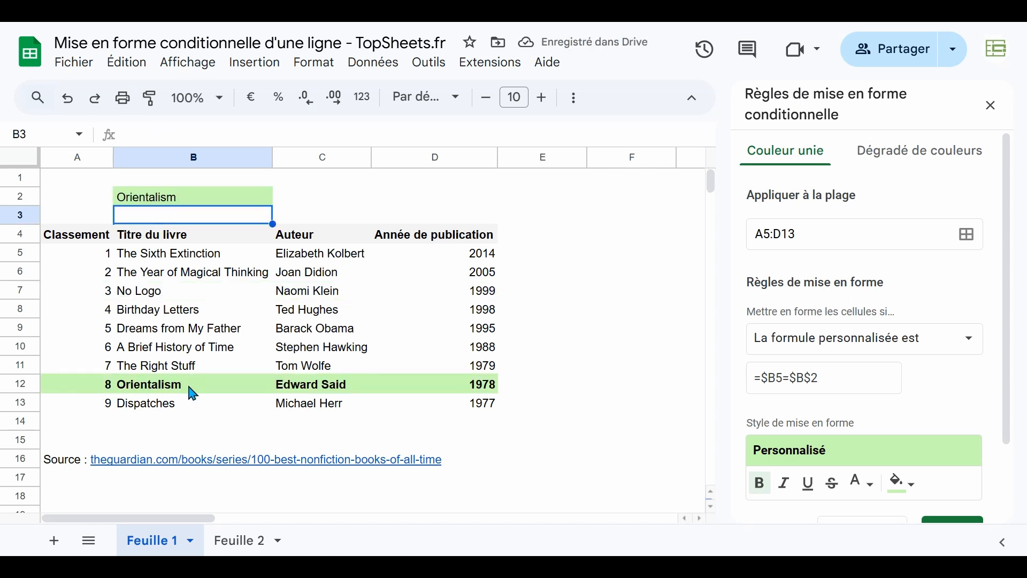
click(613, 413)
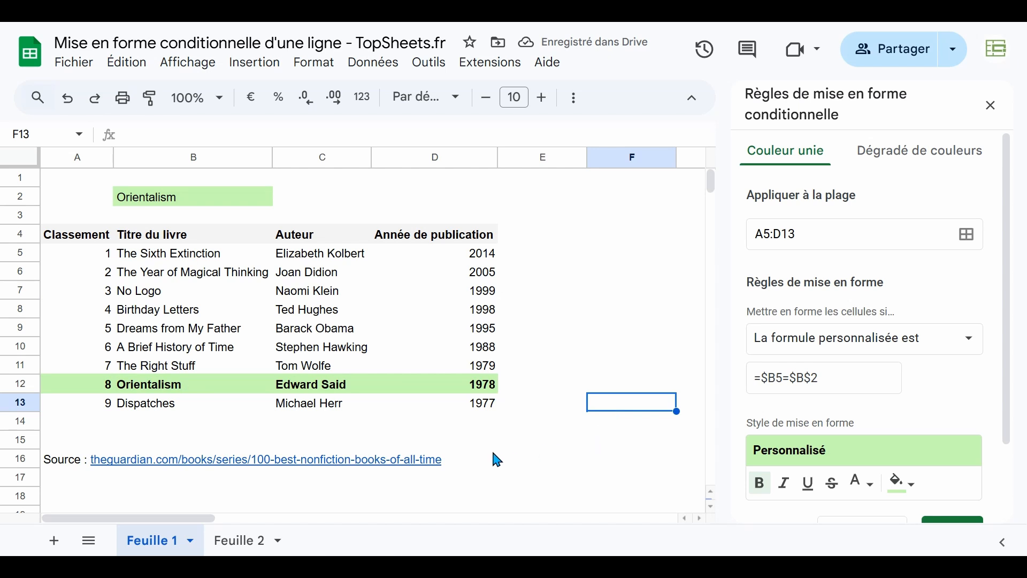
Switch to Feuille 2 and examine The Bonfire of the Vanities in row 14, the Tom Wolfe entries and the author range C5:C14
click(254, 546)
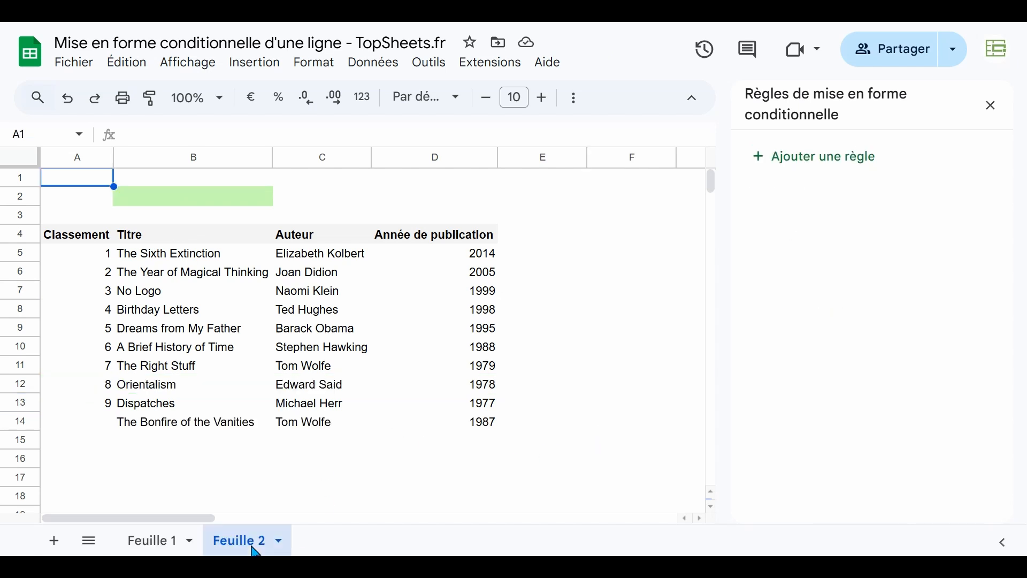
click(184, 462)
click(162, 432)
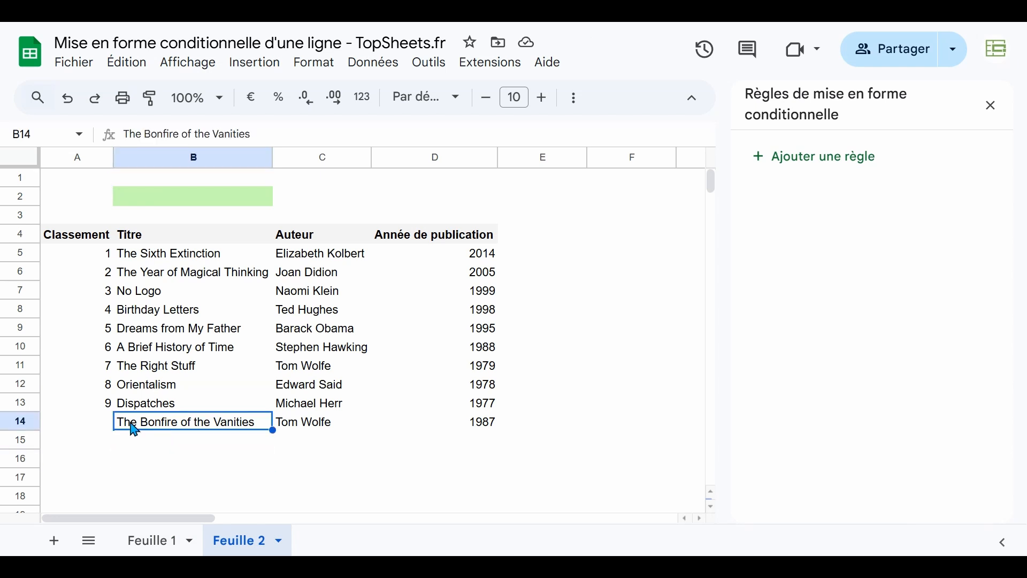
click(340, 430)
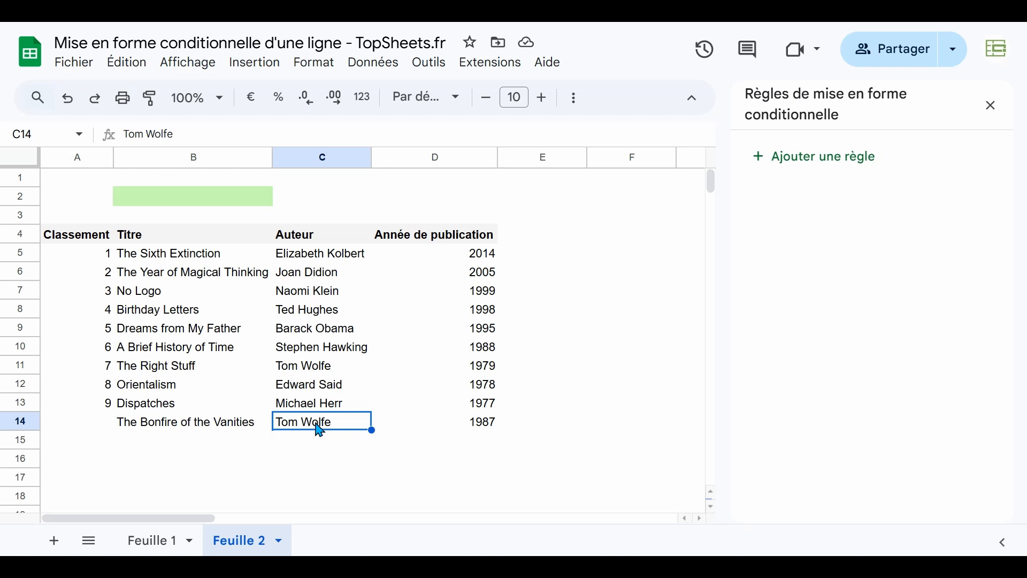
ctrl+click(327, 374)
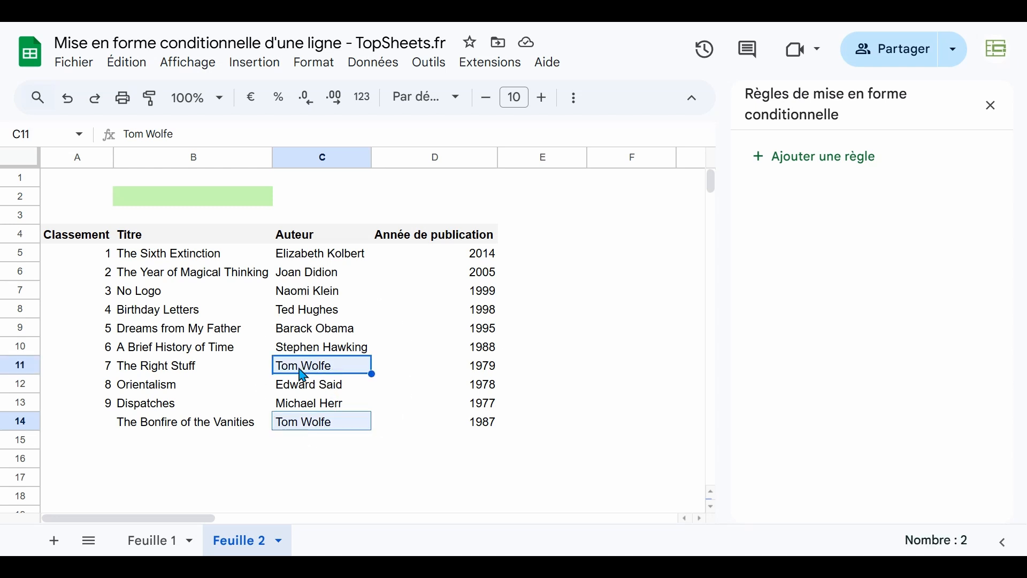
click(319, 459)
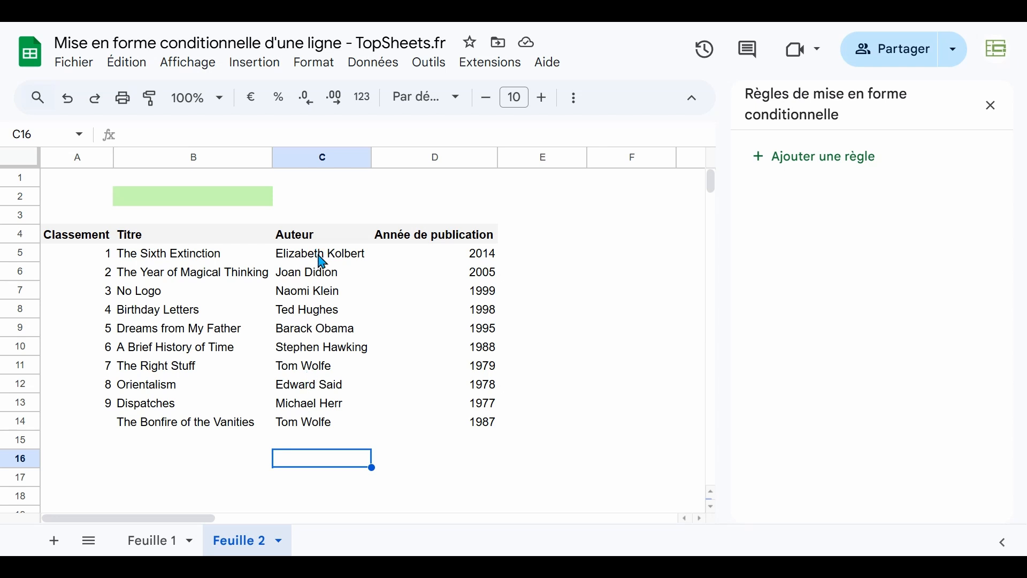
drag(316, 253, 312, 421)
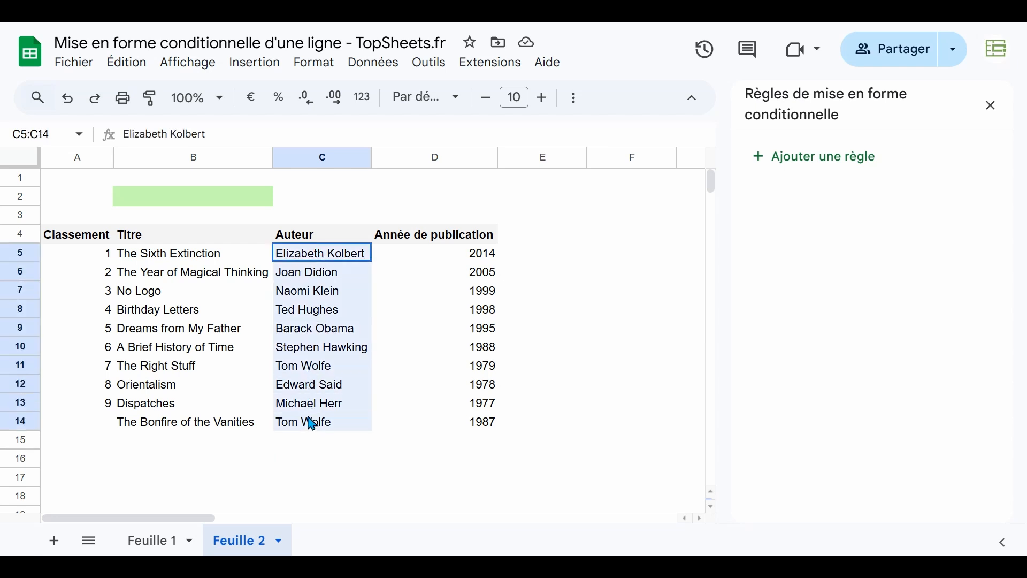
Add a data validation rule to B2 using Menu déroulant (depuis une plage) with the authors in C5:C14 as its source
click(310, 456)
click(246, 199)
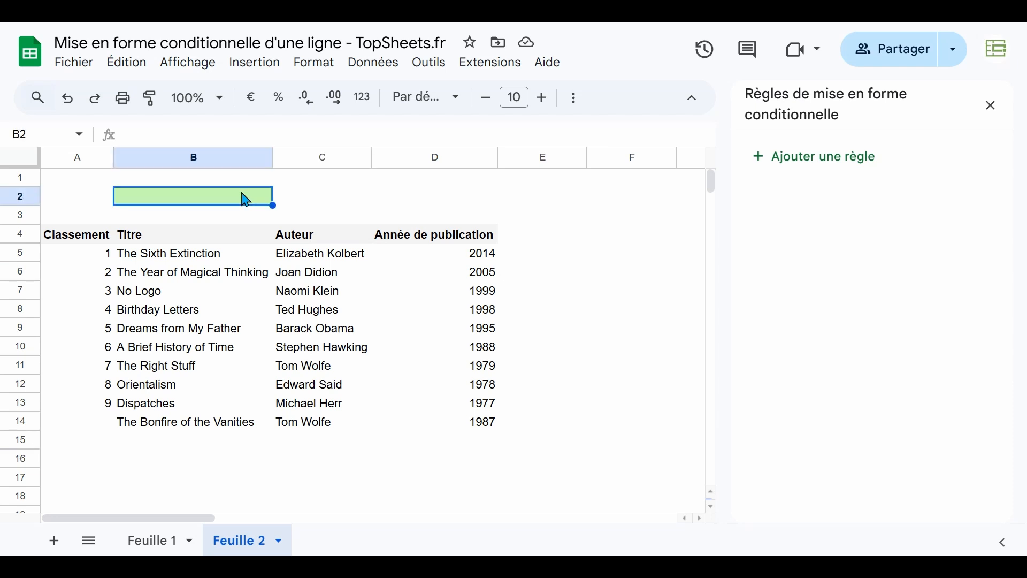
click(372, 67)
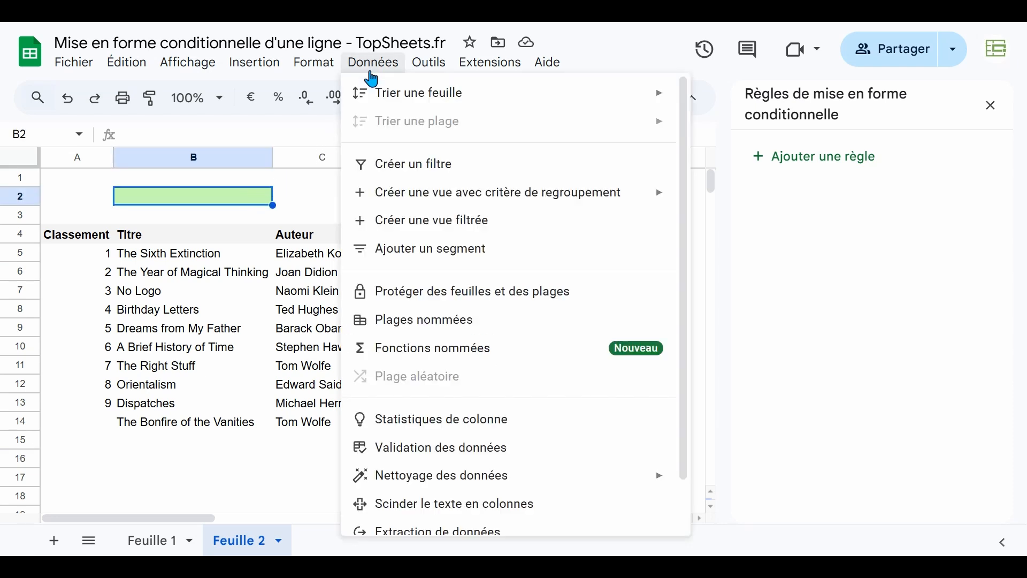
click(420, 452)
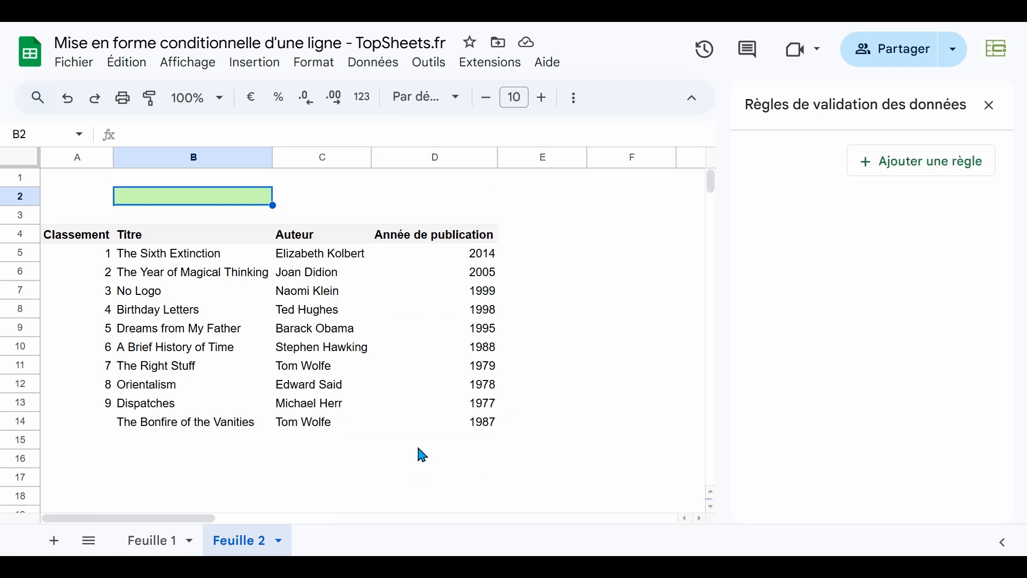
click(936, 166)
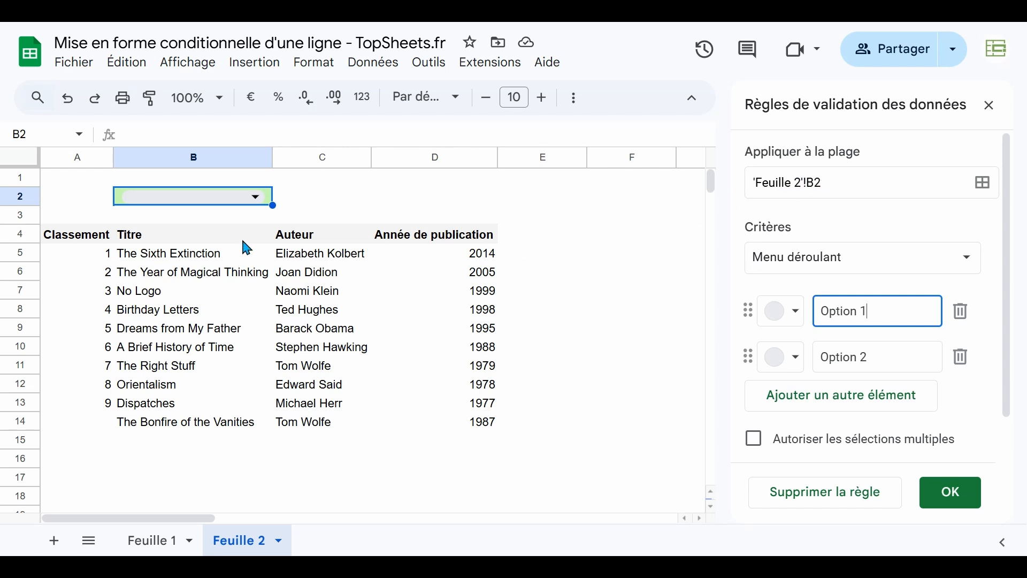
click(967, 261)
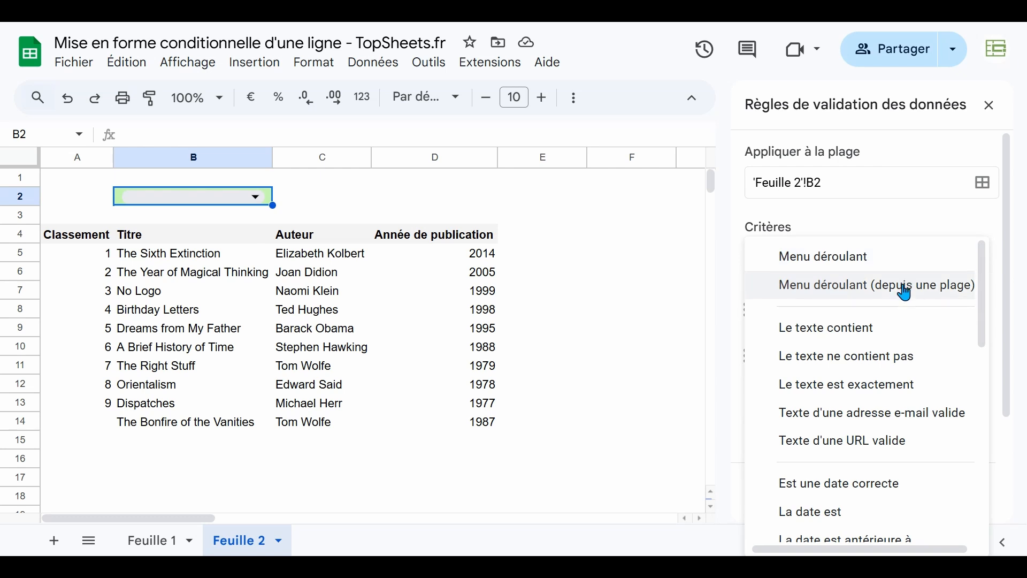
click(949, 287)
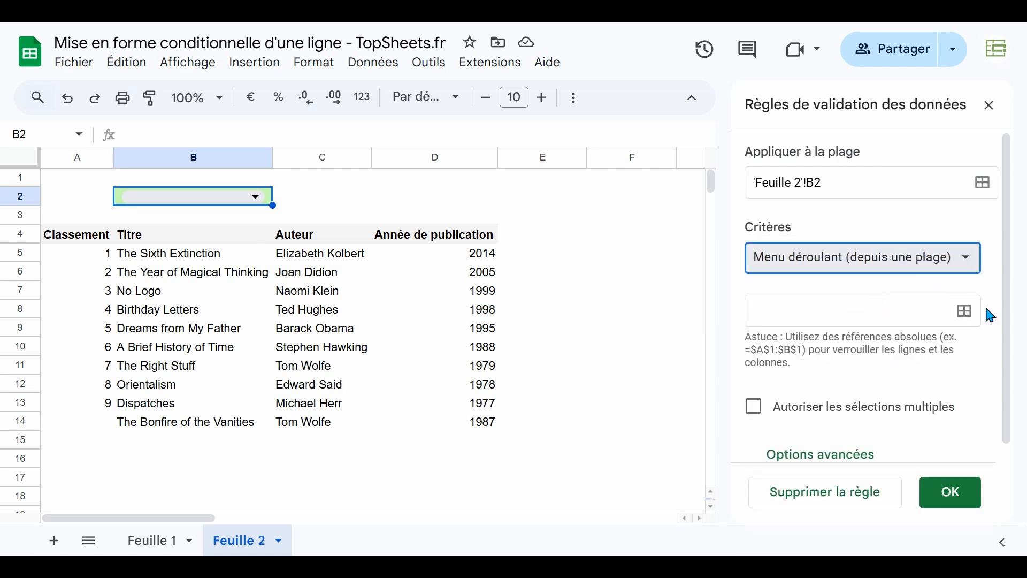
click(966, 312)
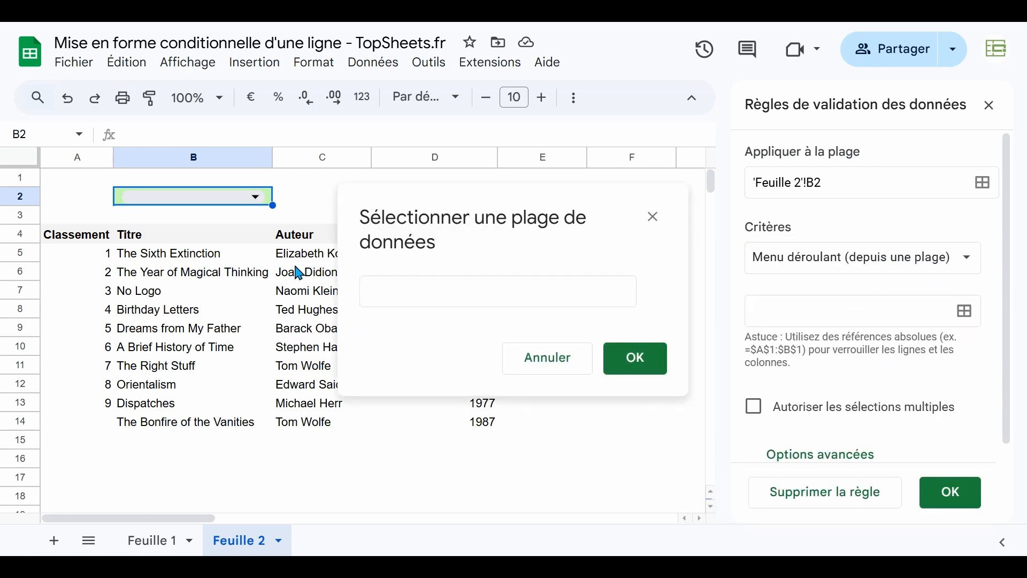
drag(299, 258, 308, 423)
click(636, 359)
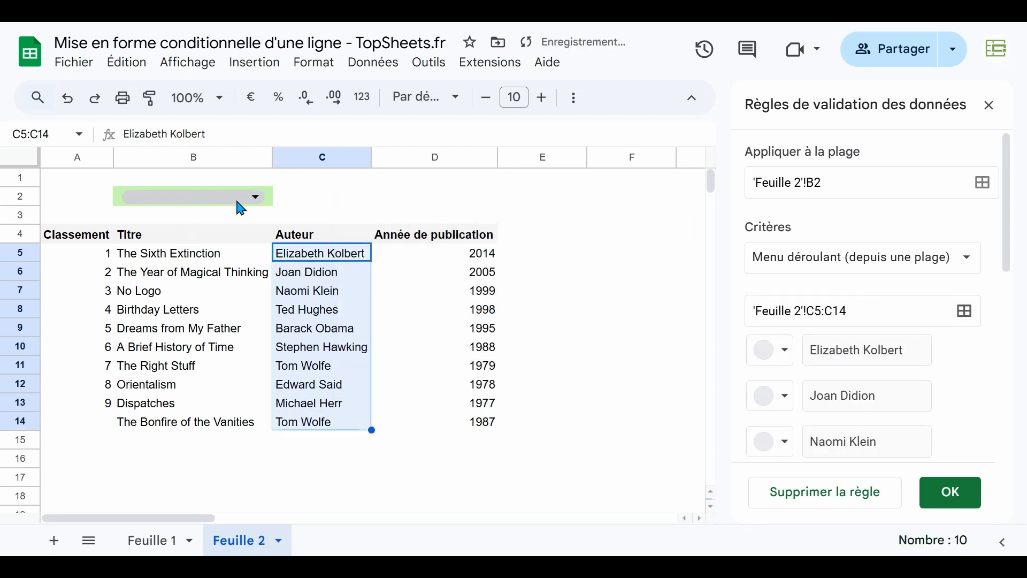
Set the B2 dropdown's display style to Flèche in the advanced options and save the validation rule
scroll(837, 307, down, 3)
scroll(838, 307, down, 2)
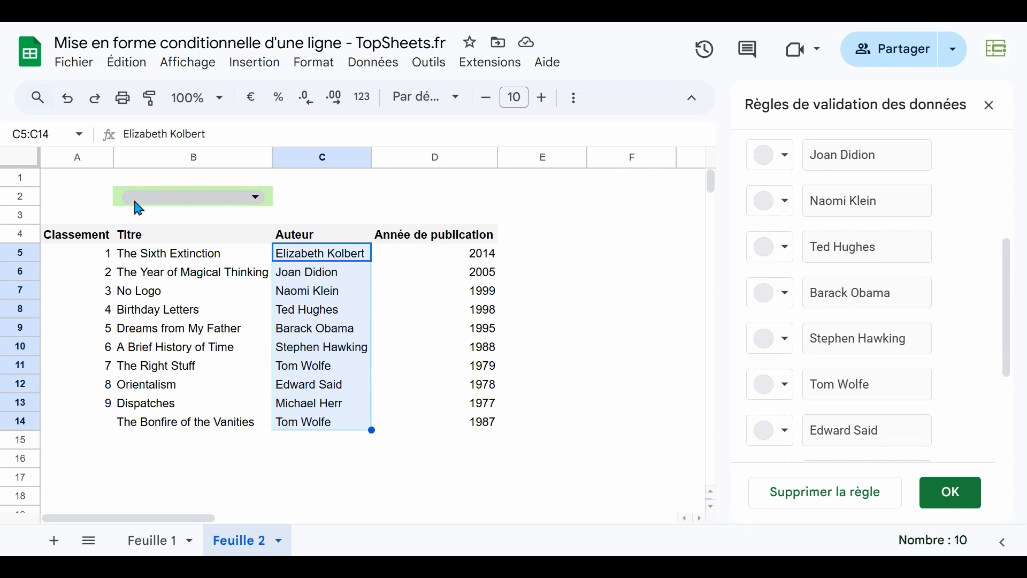
scroll(828, 322, down, 2)
scroll(827, 321, down, 2)
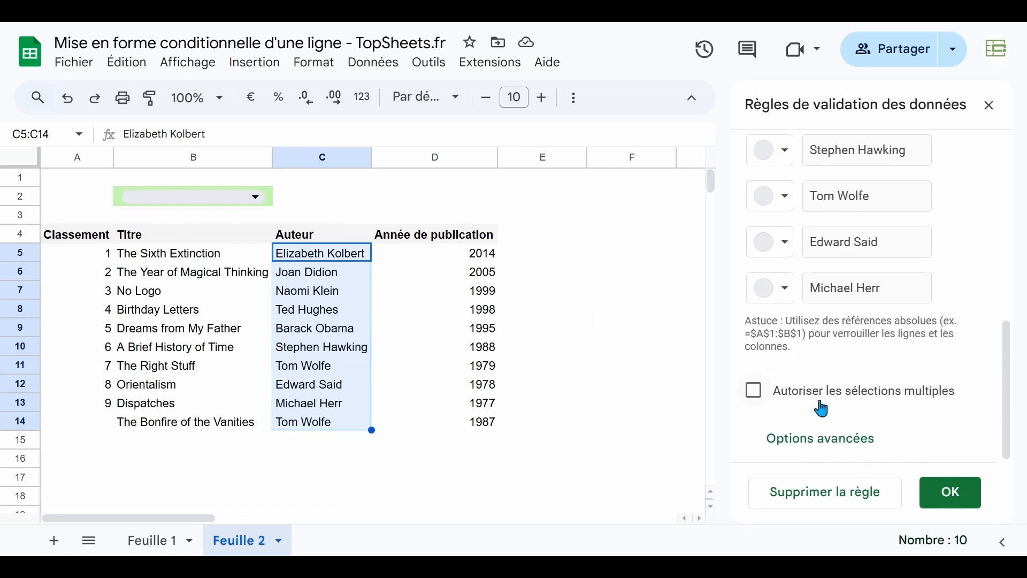
click(839, 444)
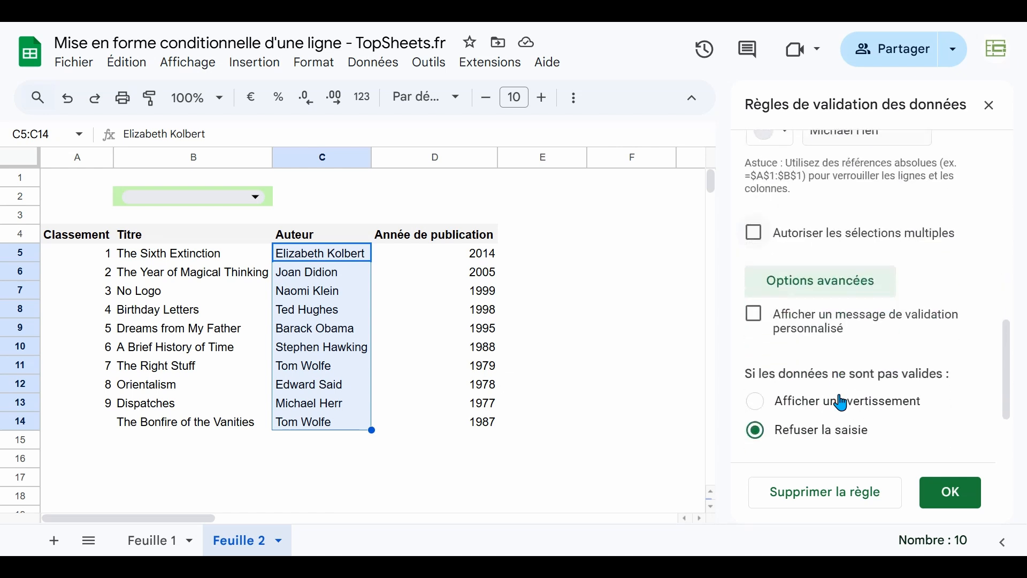
click(769, 410)
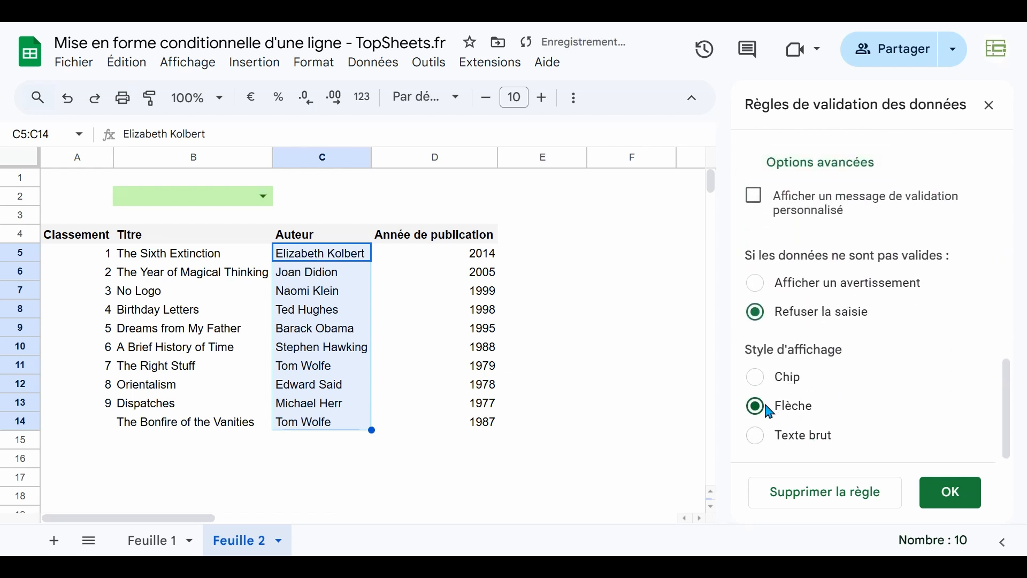
click(946, 489)
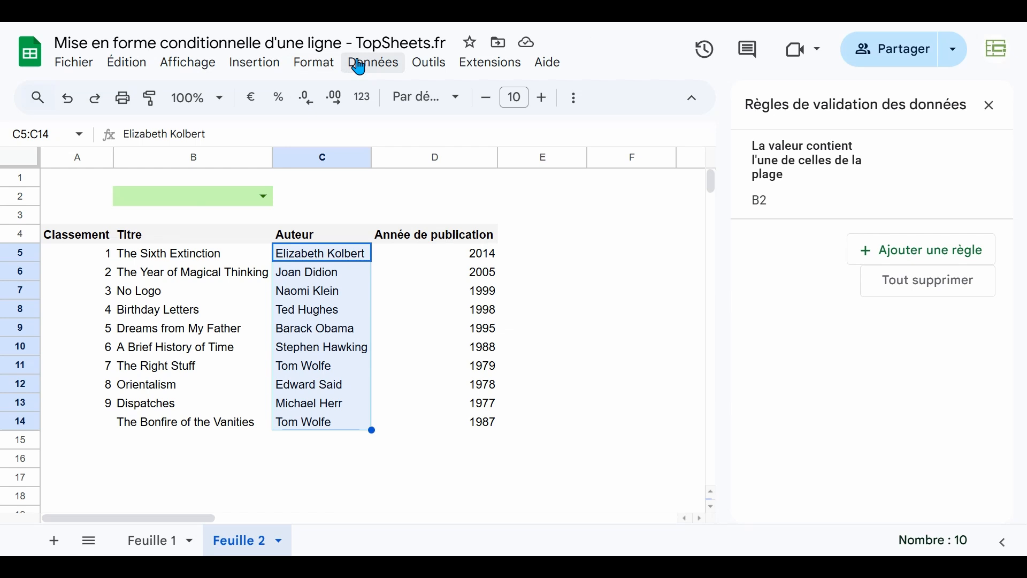
Create a conditional formatting rule for A5:D14 with the condition La formule personnalisée est
click(320, 67)
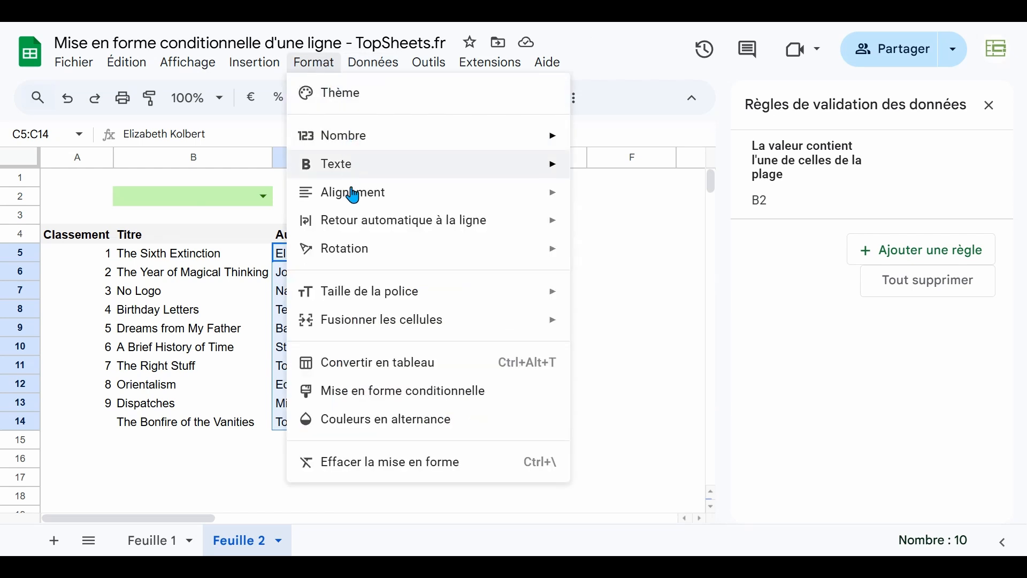
click(367, 405)
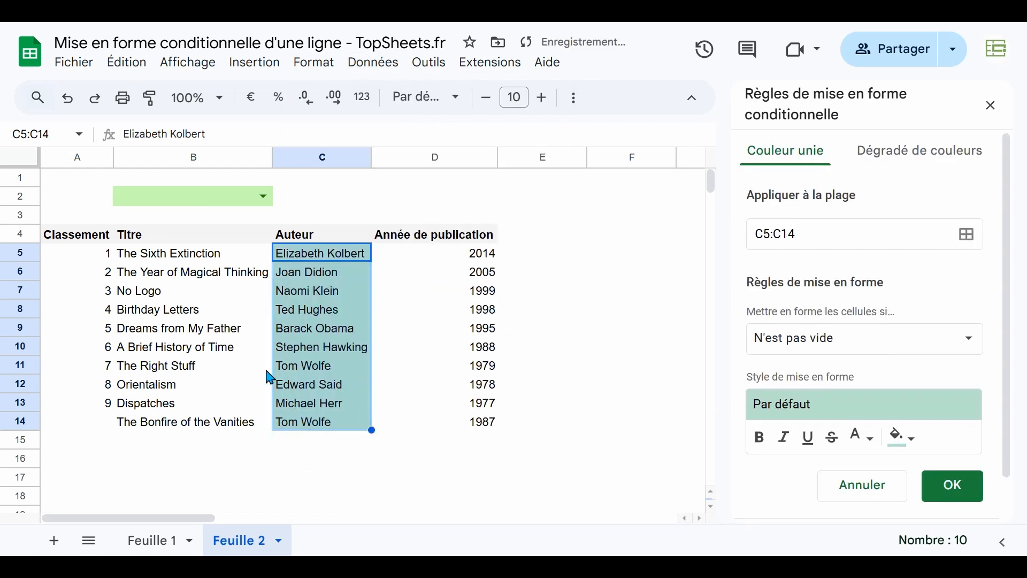
click(969, 245)
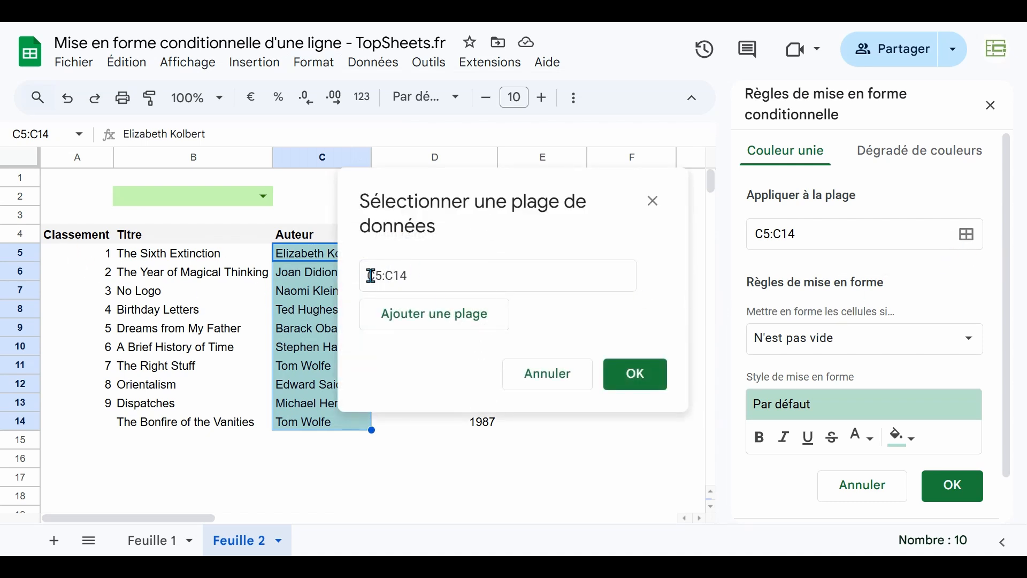
drag(65, 258, 472, 426)
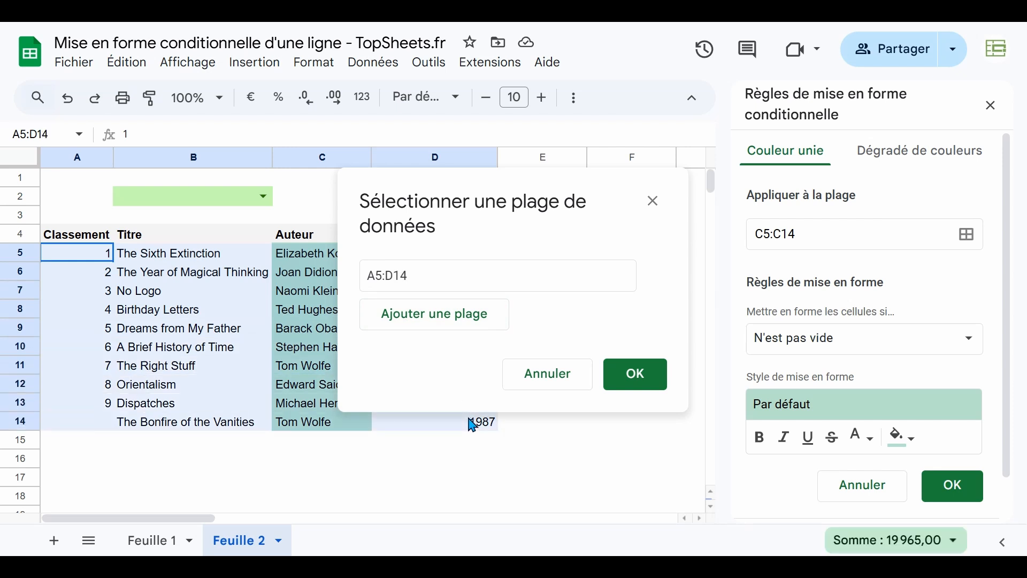
click(636, 385)
click(969, 340)
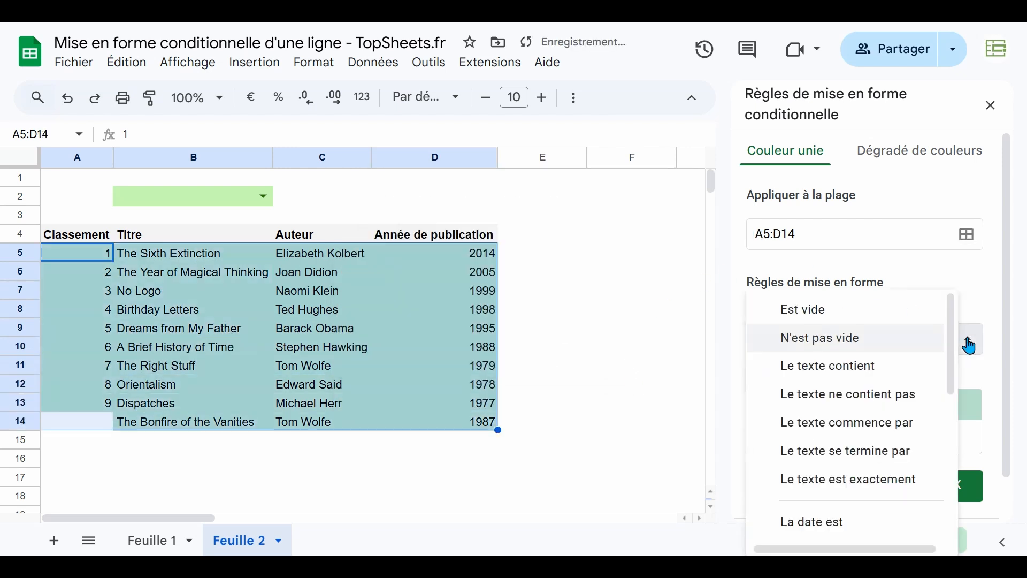
scroll(900, 375, down, 5)
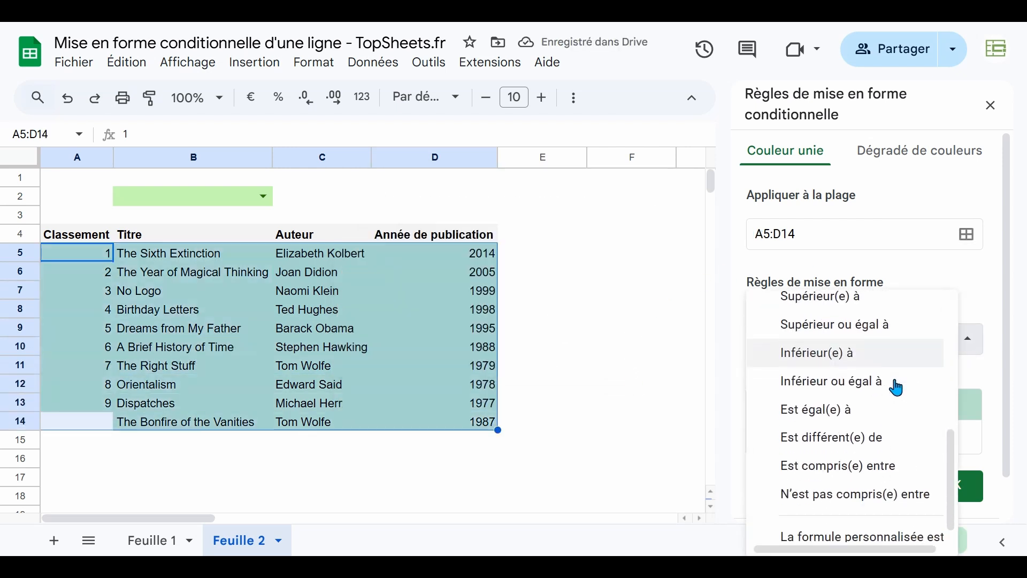
click(844, 524)
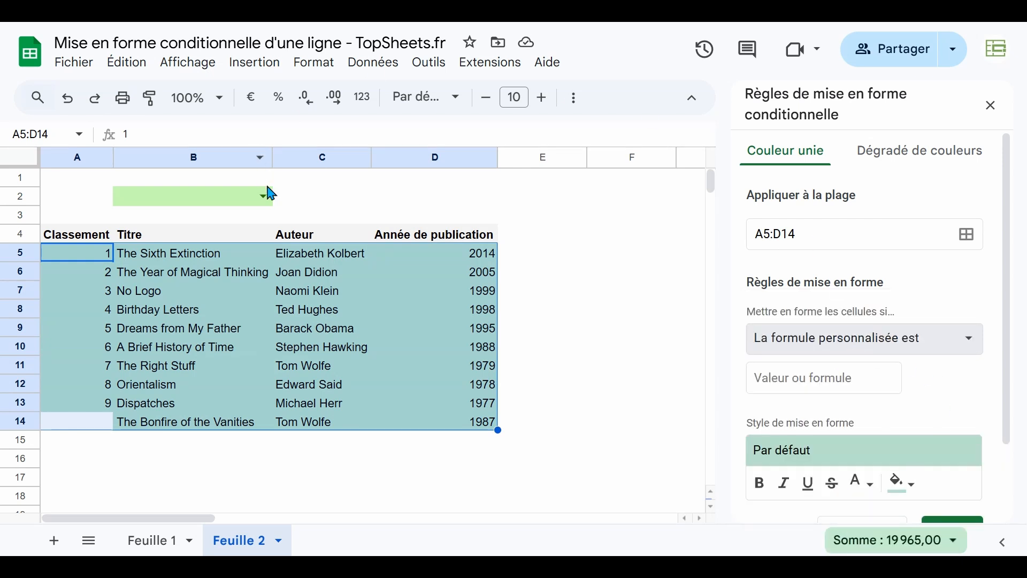
Choose Tom Wolfe in the B2 dropdown and set the rule's custom formula to =$C5=$B$2
click(263, 196)
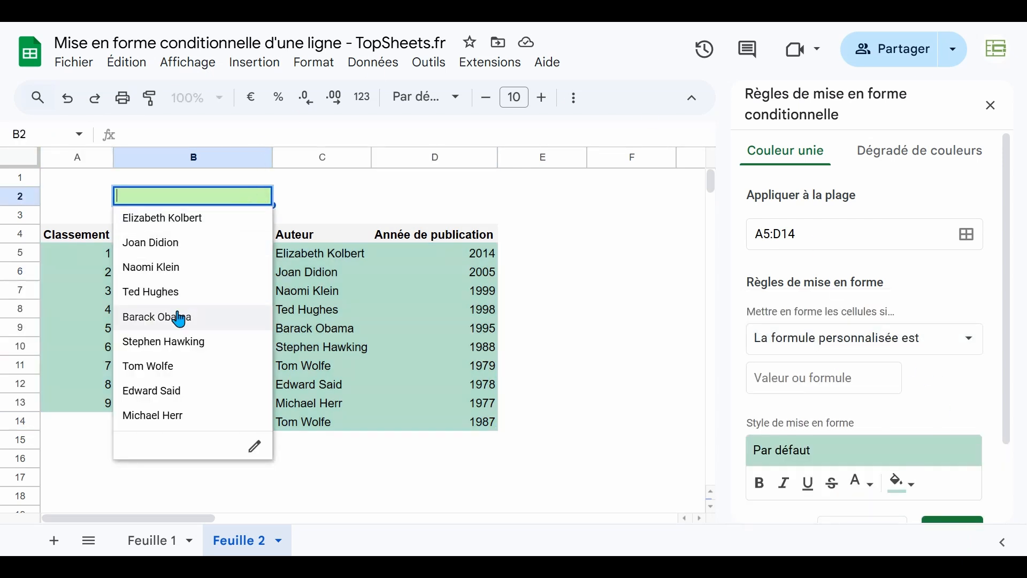
click(154, 367)
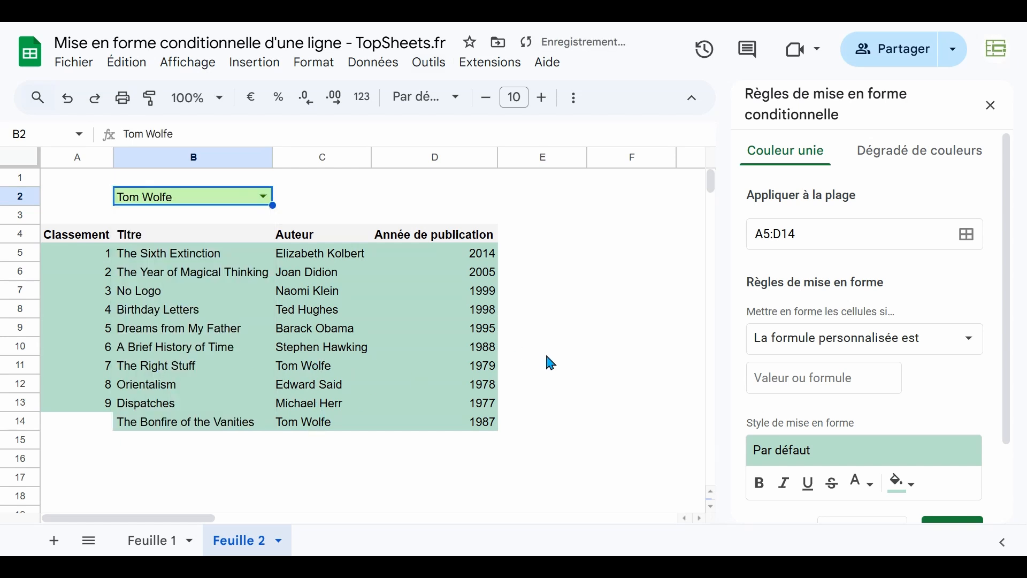
click(824, 381)
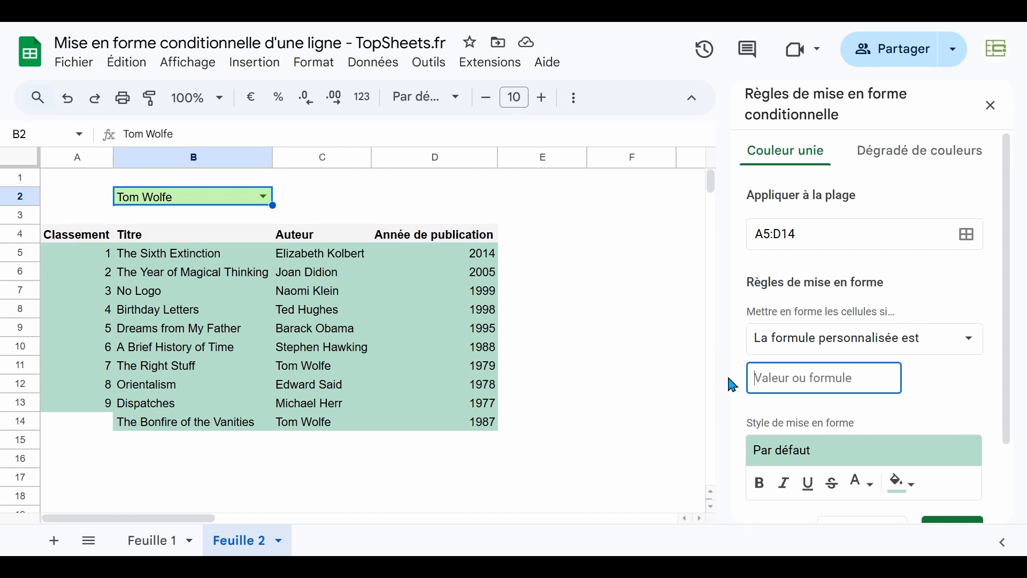
text(=)
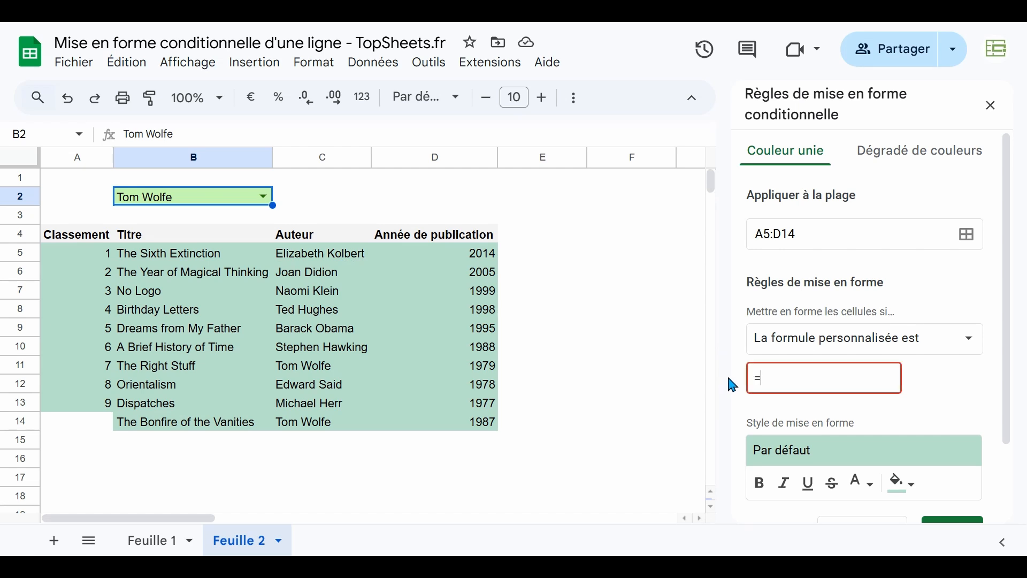
text($C5)
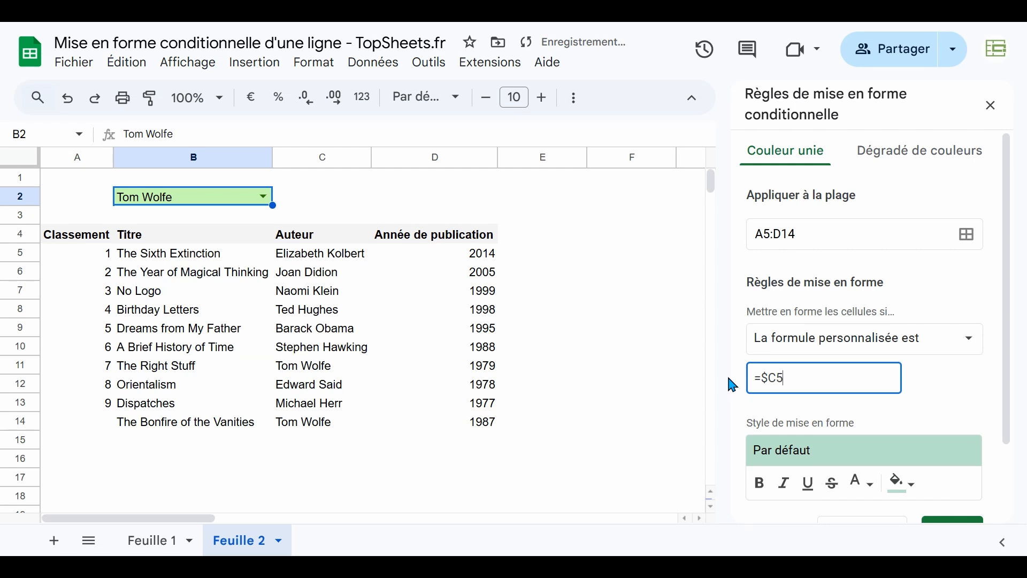
text(=)
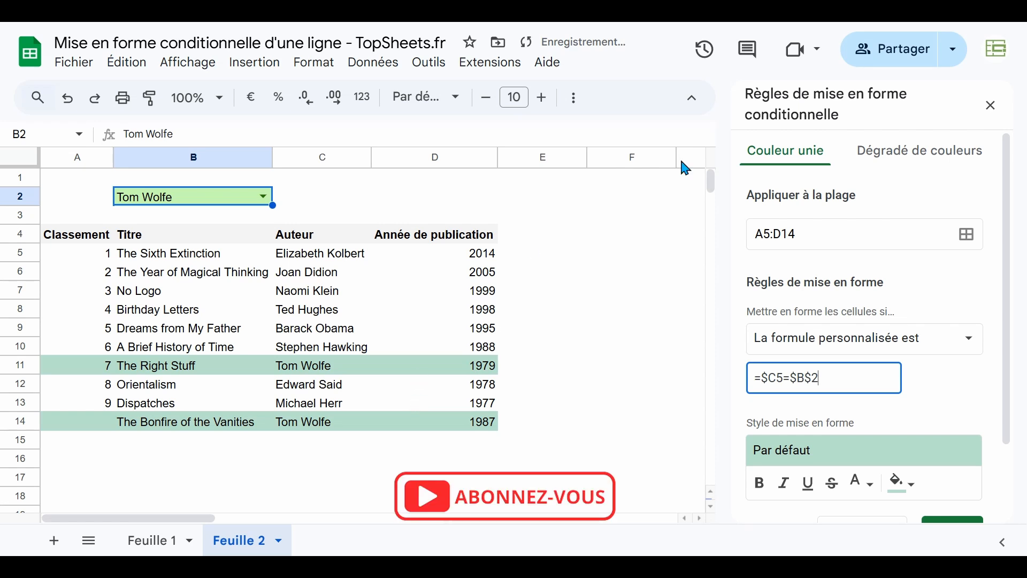
Format the matching author rows with the custom light green fill and bold text, and save the rule
click(904, 483)
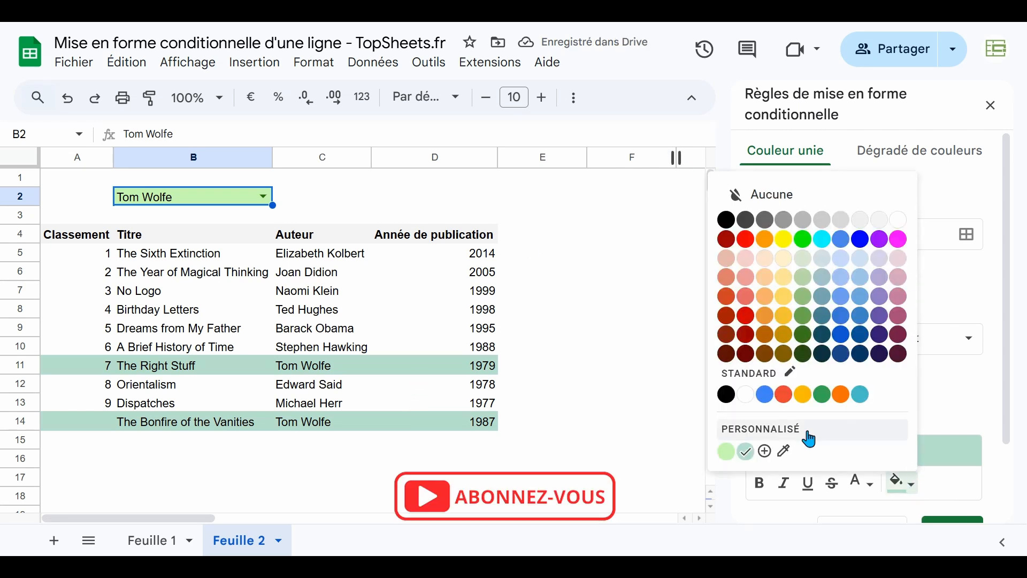
click(727, 452)
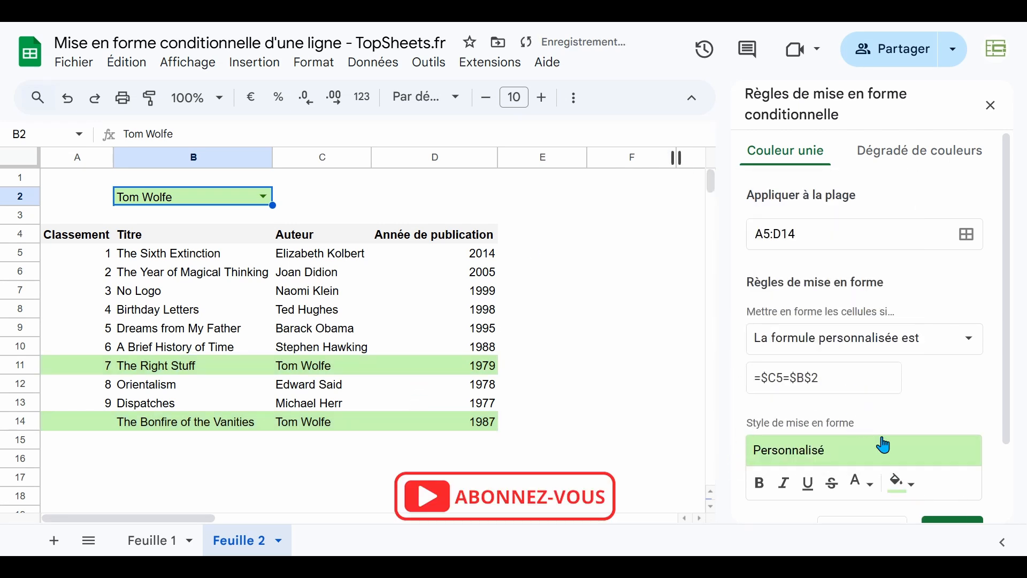
click(760, 484)
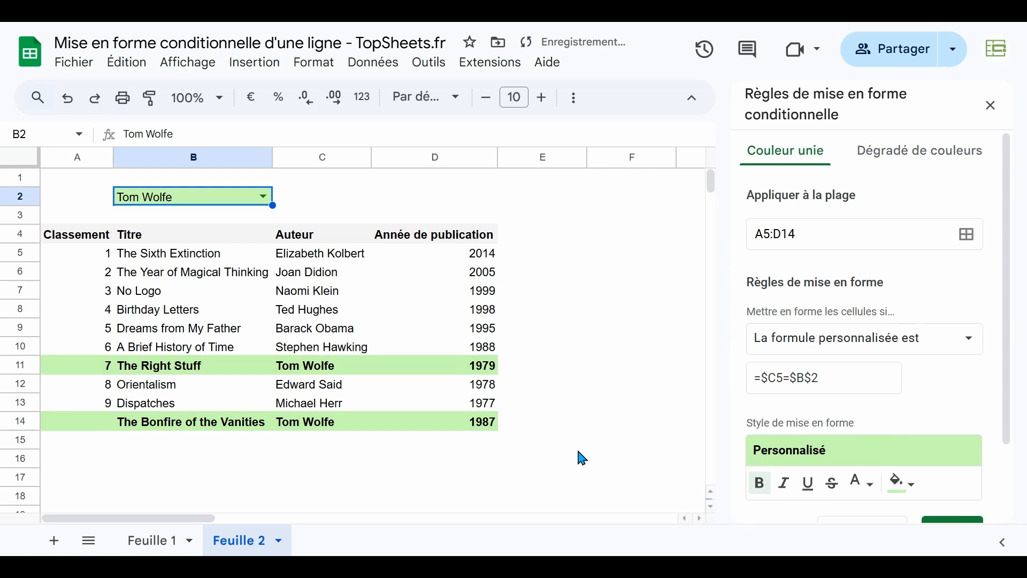
scroll(931, 321, down, 2)
click(952, 446)
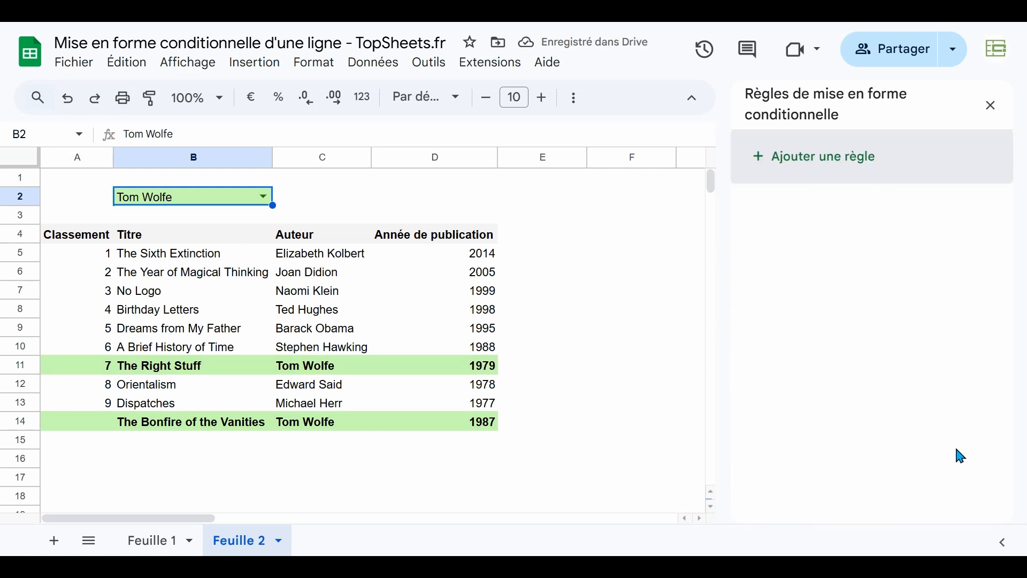
Check the Tom Wolfe rows 11 and 14 against the author chosen in B2
click(596, 385)
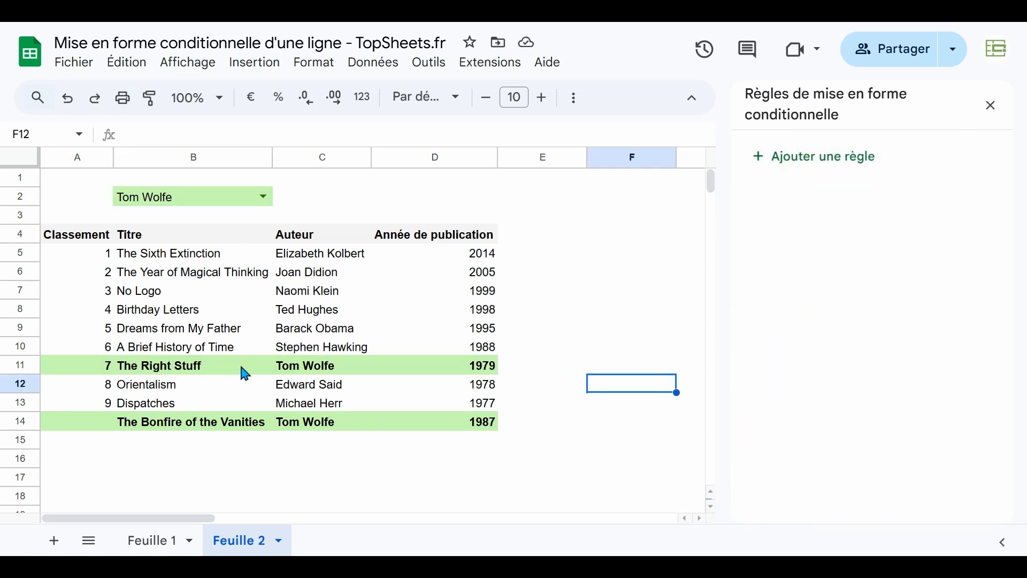
click(339, 369)
click(334, 426)
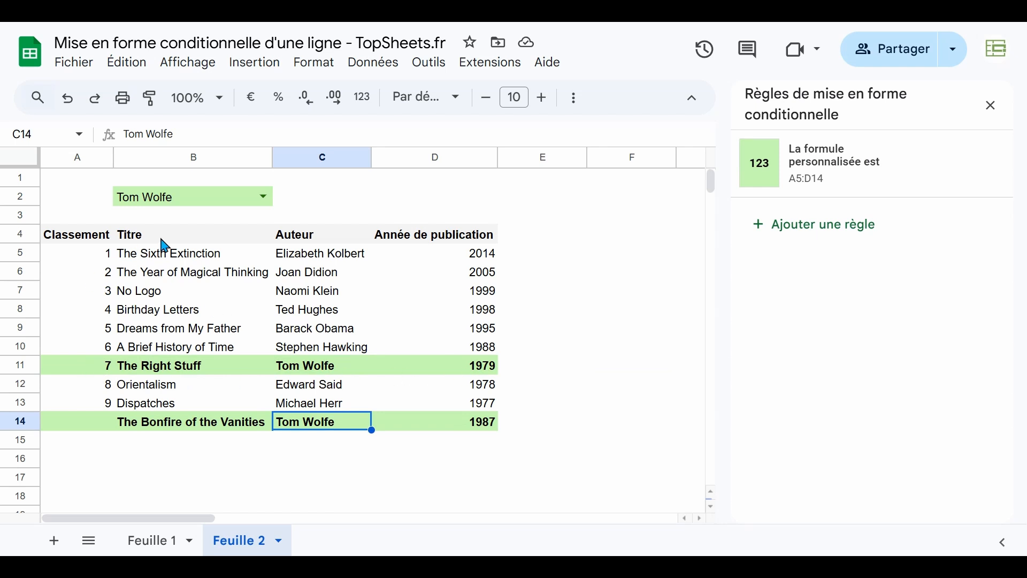
click(488, 368)
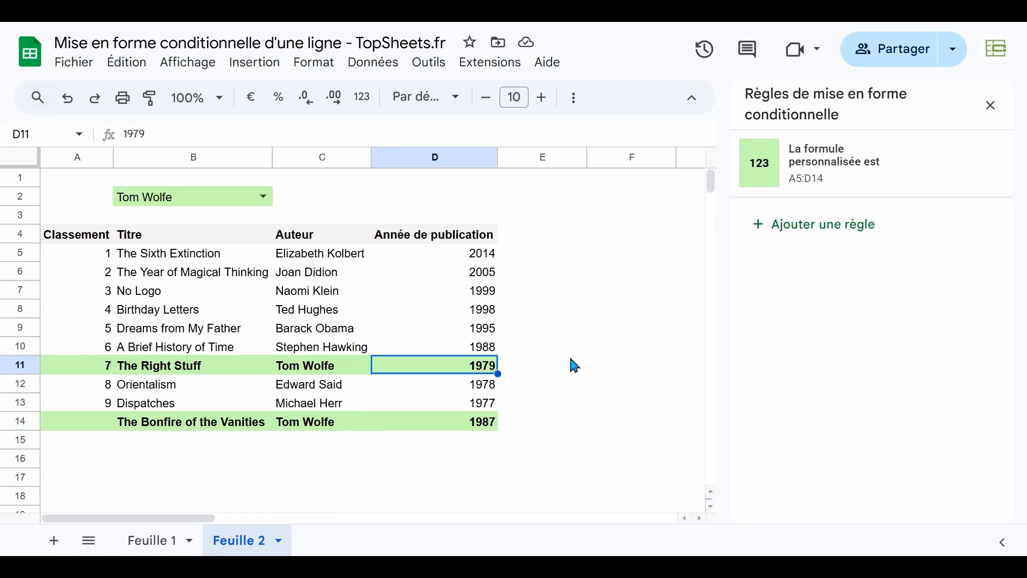
Try extending the rule's range to A5:E14, undo the change and close the conditional formatting rules
click(818, 151)
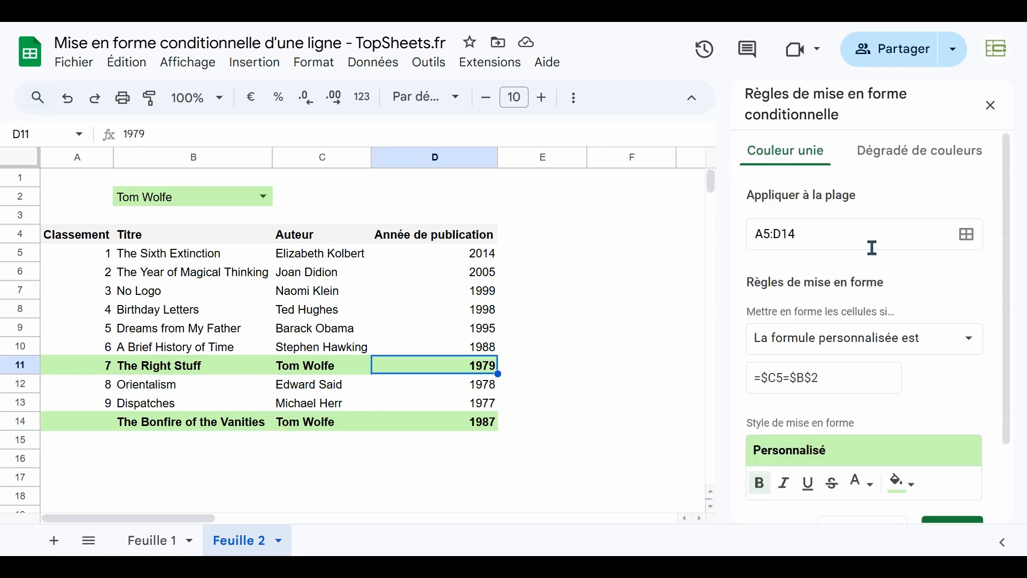
click(782, 234)
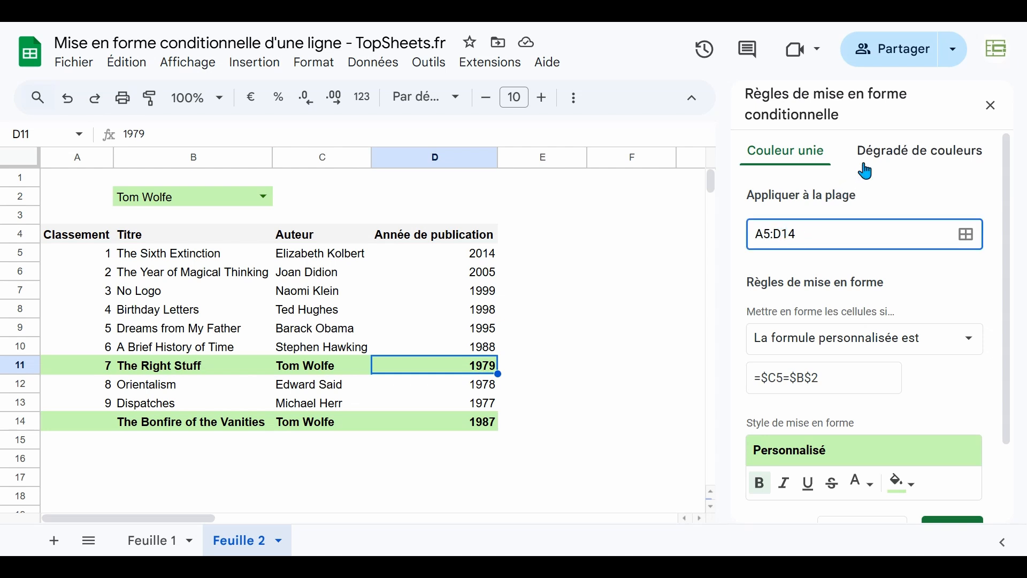
text(E)
click(874, 185)
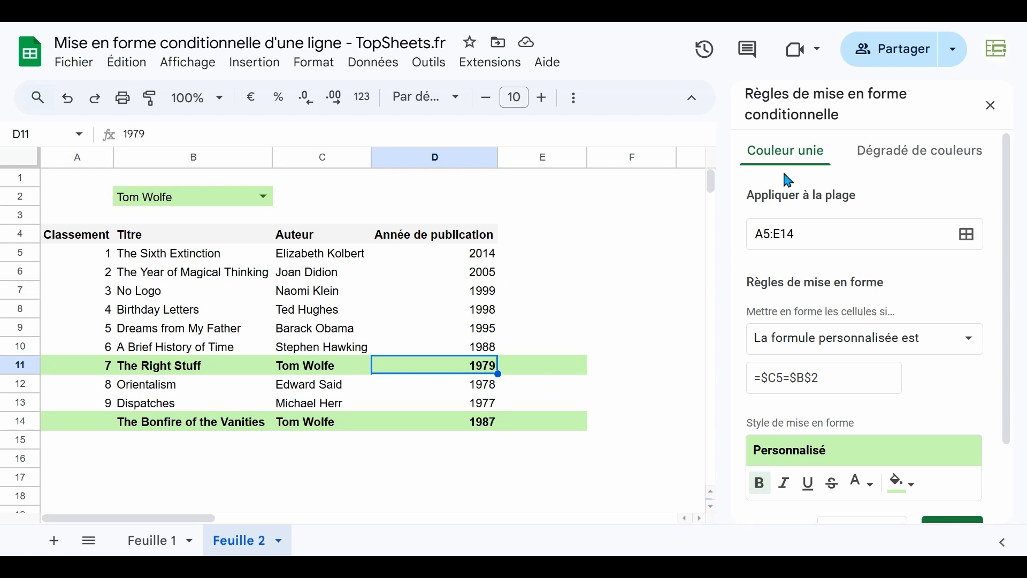
click(68, 99)
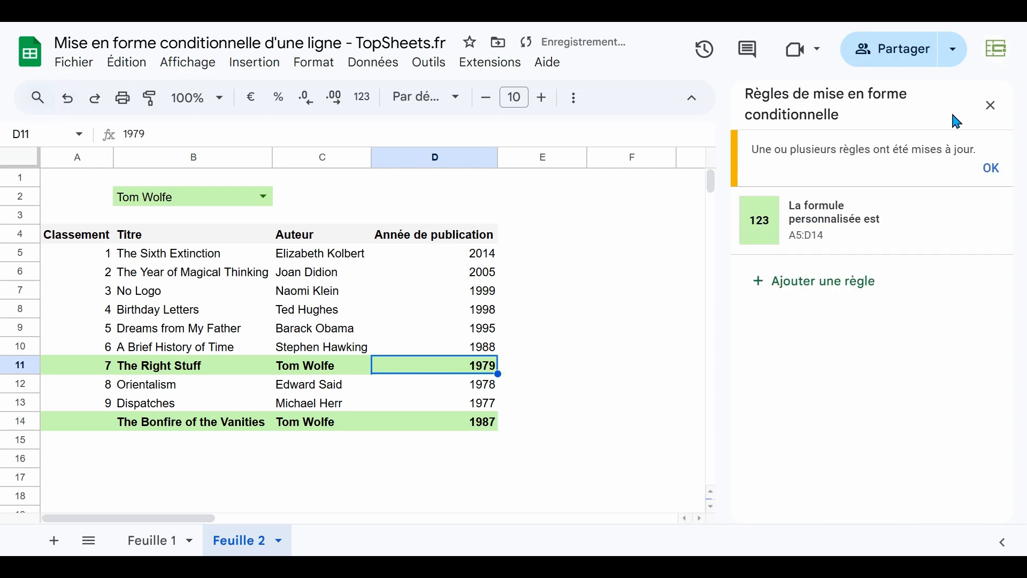
click(989, 107)
click(551, 349)
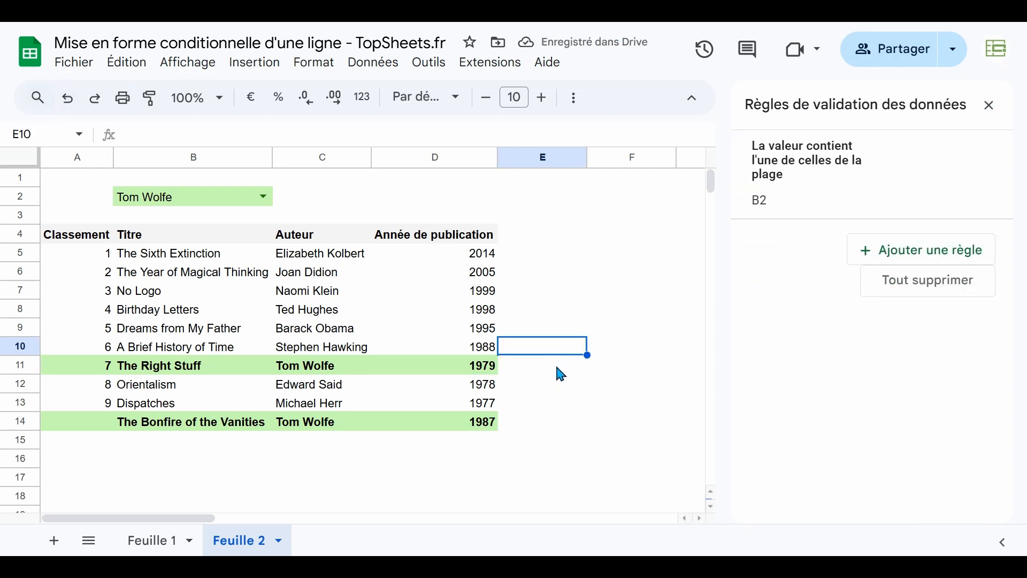